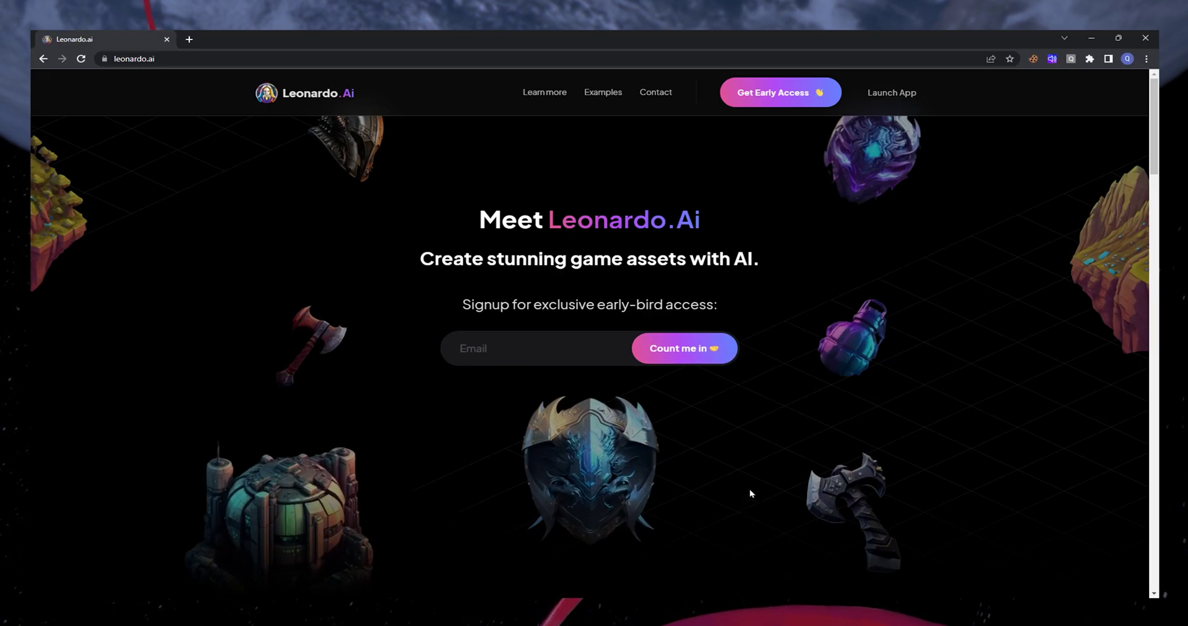
Step: Scroll the landing page, launch the app and confirm whitelisting to reach the login form
{"action": "scroll", "coordinate": [750, 490], "scroll_direction": "down", "scroll_amount": 2}
{"action": "scroll", "coordinate": [750, 494], "scroll_direction": "down", "scroll_amount": 1}
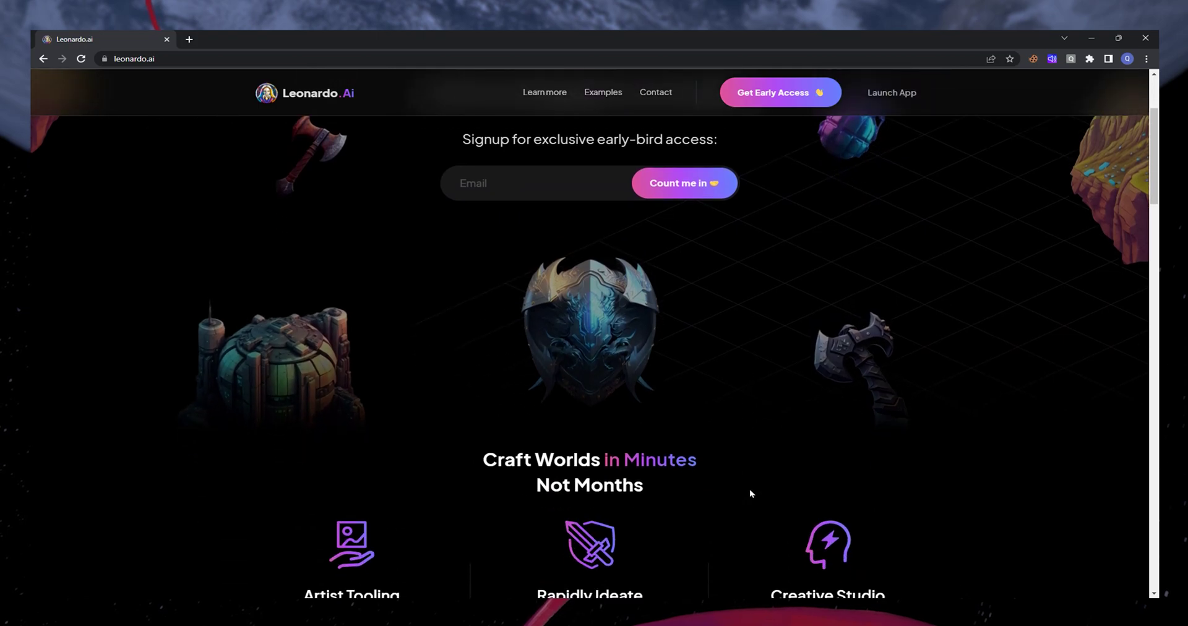
{"action": "scroll", "coordinate": [750, 493], "scroll_direction": "down", "scroll_amount": 3}
{"action": "scroll", "coordinate": [750, 494], "scroll_direction": "down", "scroll_amount": 3}
{"action": "scroll", "coordinate": [750, 493], "scroll_direction": "down", "scroll_amount": 1}
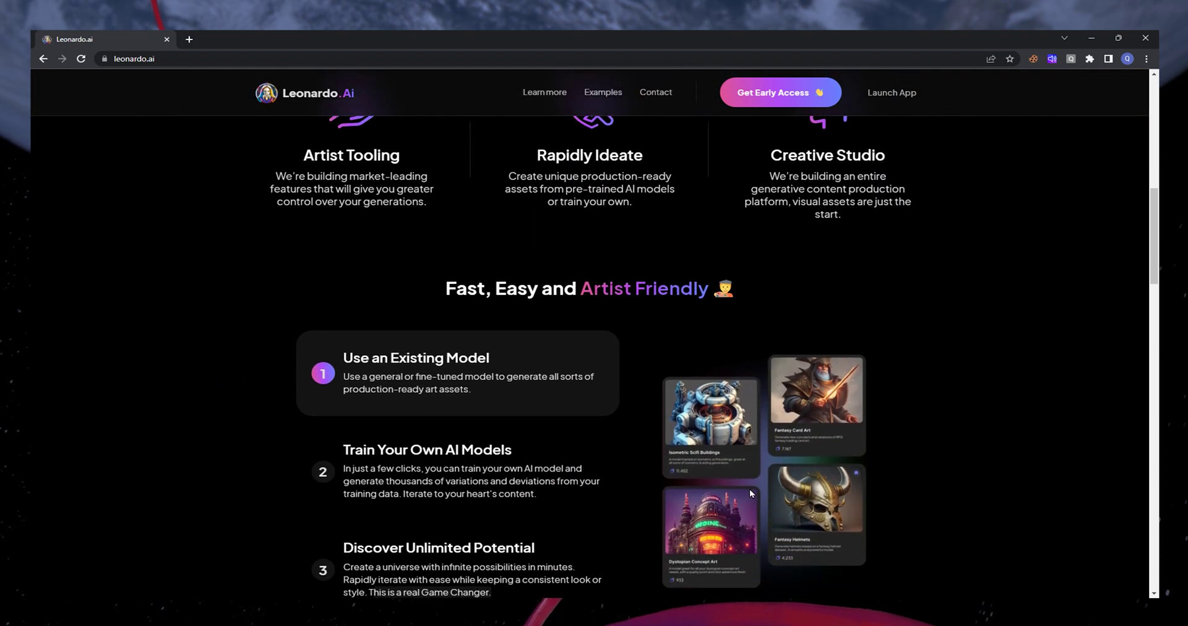
{"action": "scroll", "coordinate": [750, 493], "scroll_direction": "down", "scroll_amount": 5}
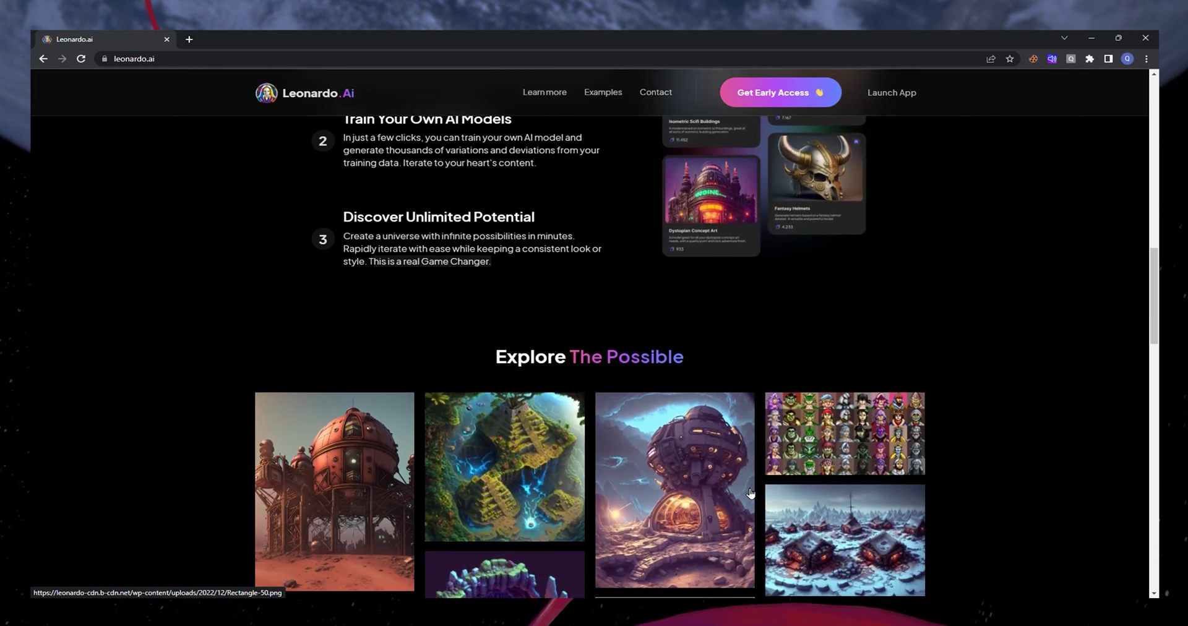
{"action": "scroll", "coordinate": [750, 493], "scroll_direction": "down", "scroll_amount": 3}
{"action": "scroll", "coordinate": [750, 493], "scroll_direction": "down", "scroll_amount": 1}
{"action": "scroll", "coordinate": [750, 494], "scroll_direction": "down", "scroll_amount": 3}
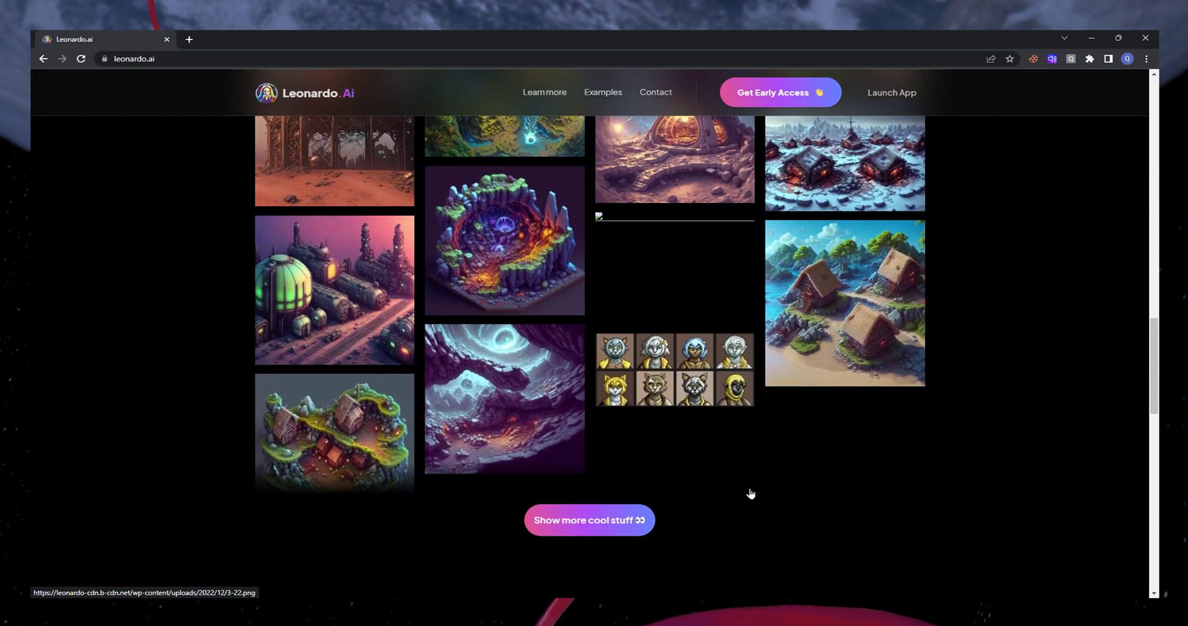
{"action": "scroll", "coordinate": [750, 493], "scroll_direction": "down", "scroll_amount": 4}
{"action": "scroll", "coordinate": [750, 493], "scroll_direction": "down", "scroll_amount": 3}
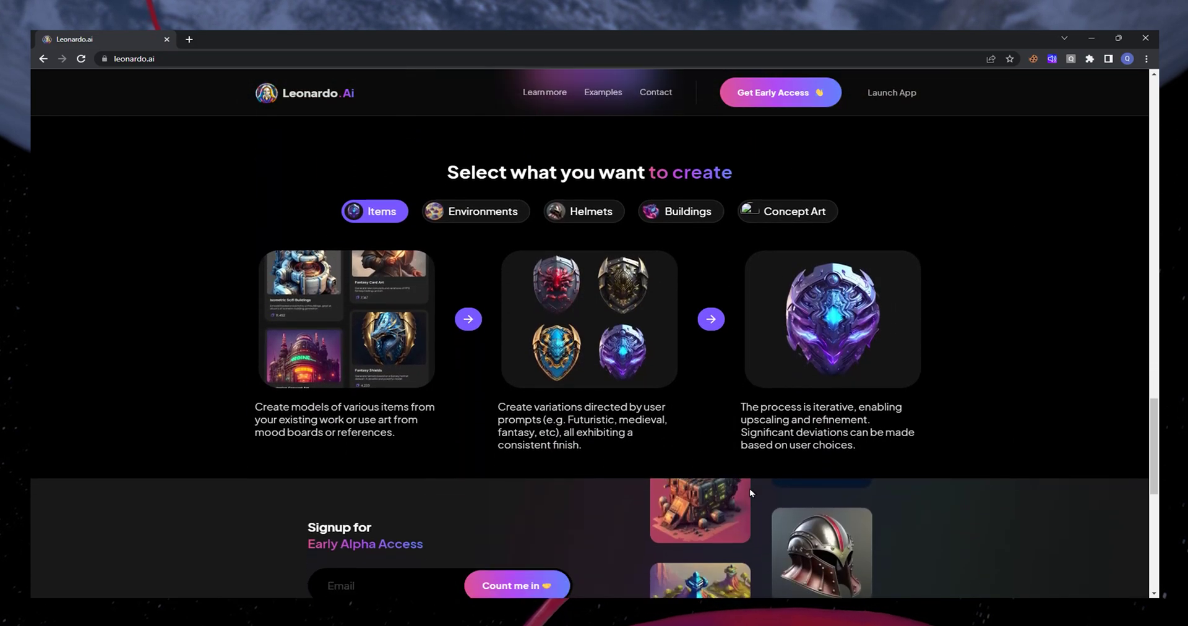
{"action": "scroll", "coordinate": [750, 493], "scroll_direction": "down", "scroll_amount": 3}
{"action": "scroll", "coordinate": [749, 488], "scroll_direction": "up", "scroll_amount": 1}
{"action": "scroll", "coordinate": [749, 489], "scroll_direction": "up", "scroll_amount": 4}
{"action": "scroll", "coordinate": [748, 488], "scroll_direction": "up", "scroll_amount": 7}
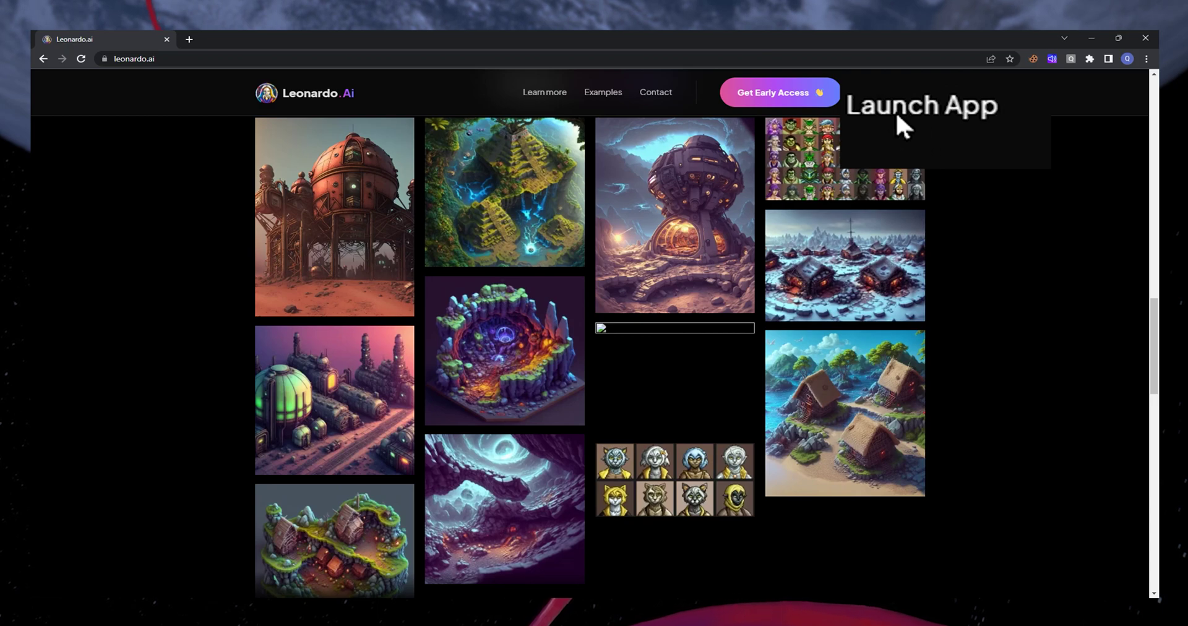
{"action": "left_click", "coordinate": [885, 94]}
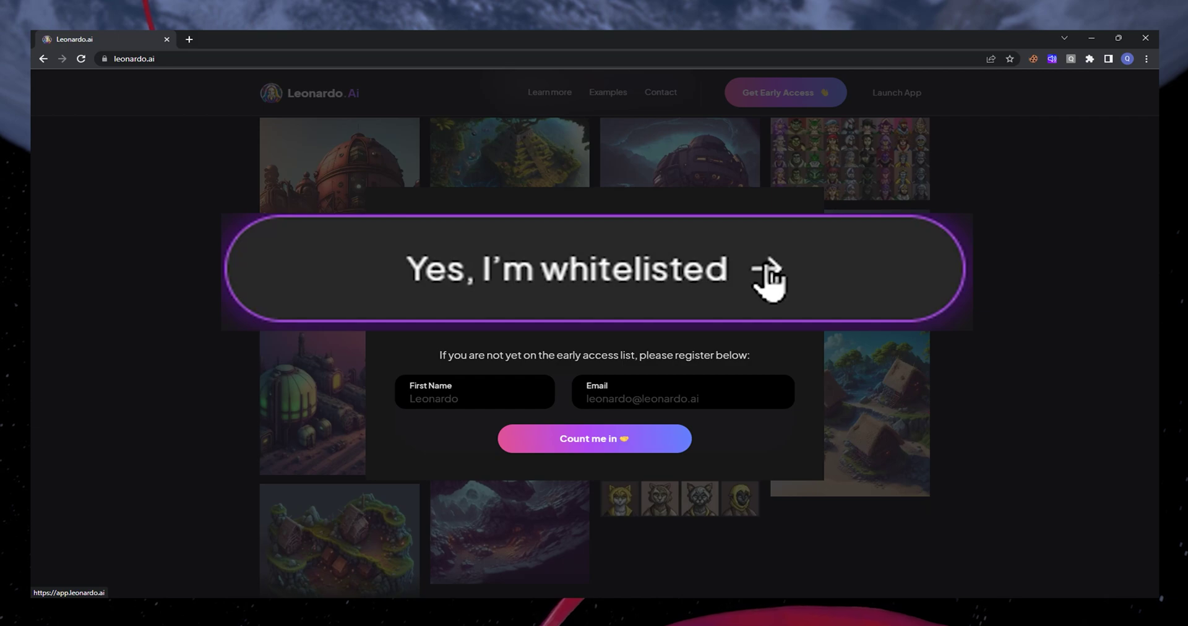
{"action": "left_click", "coordinate": [687, 269]}
{"action": "left_click", "coordinate": [594, 375]}
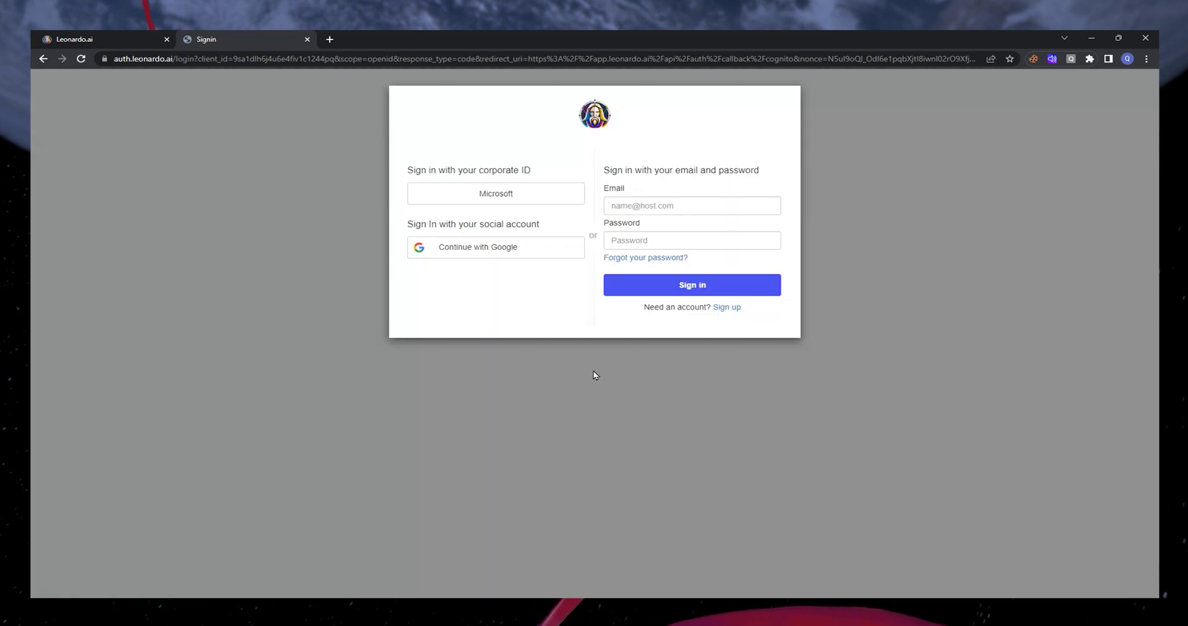
{"action": "left_click", "coordinate": [729, 311]}
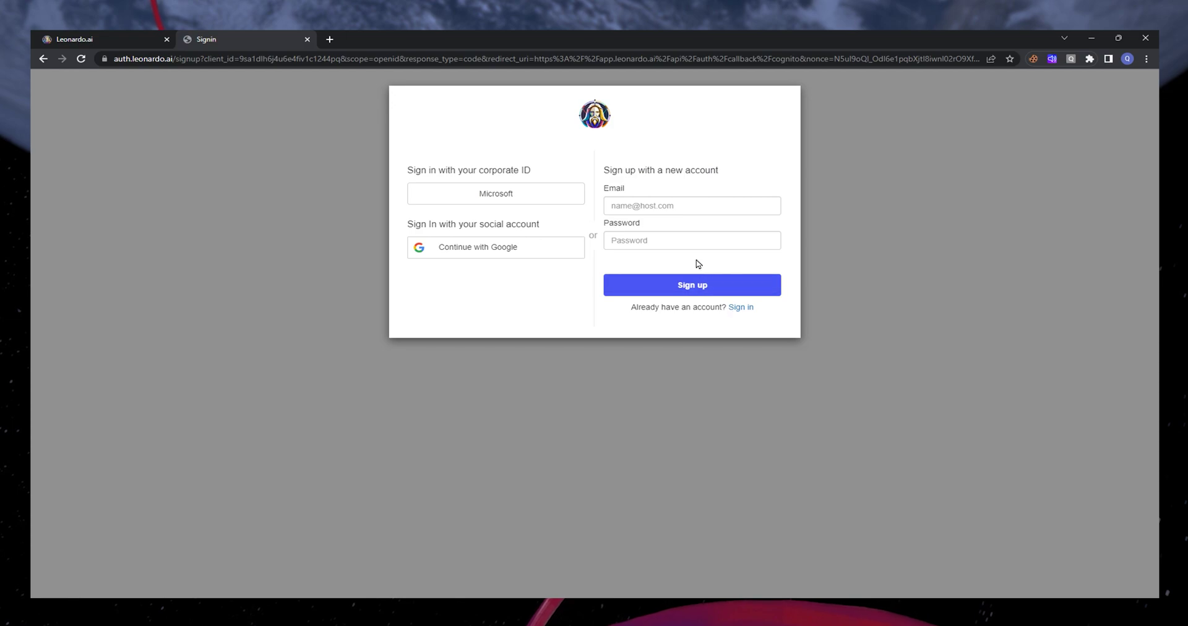
{"action": "left_click", "coordinate": [703, 205]}
{"action": "key", "text": "ctrl+v"}
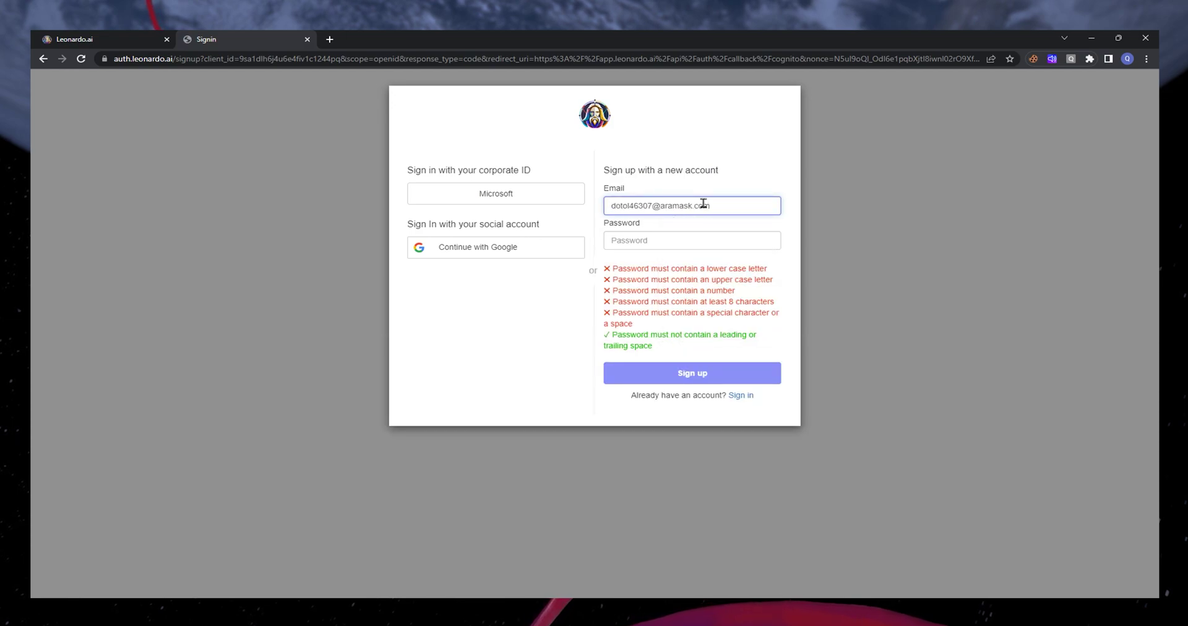
{"action": "left_click", "coordinate": [675, 235]}
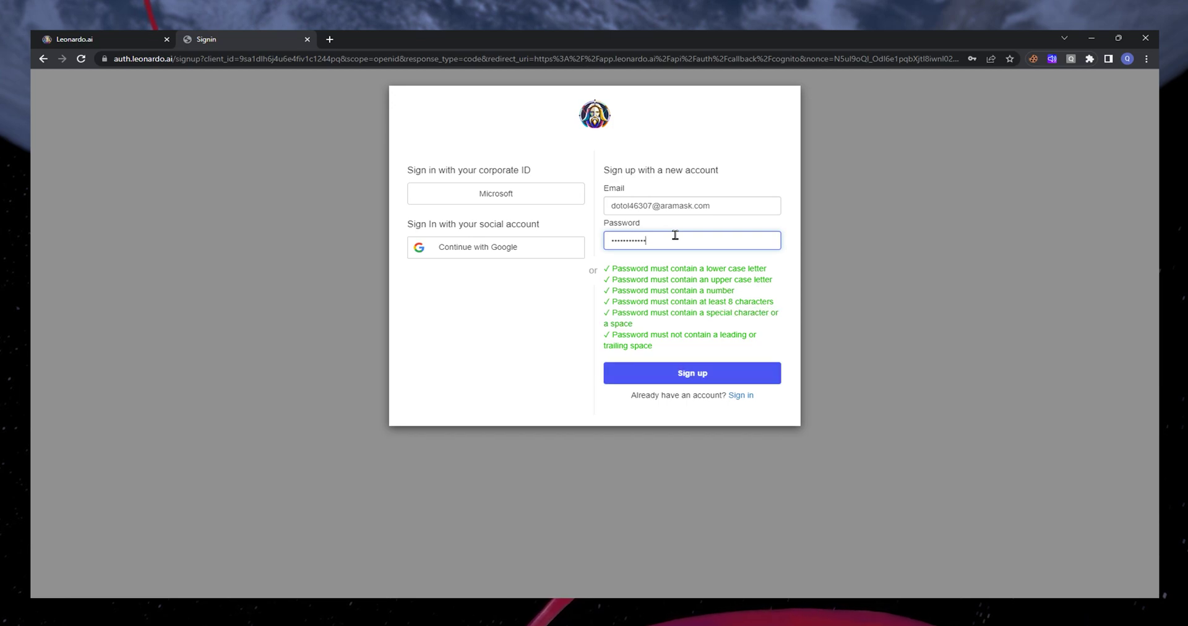
{"action": "left_click", "coordinate": [700, 373]}
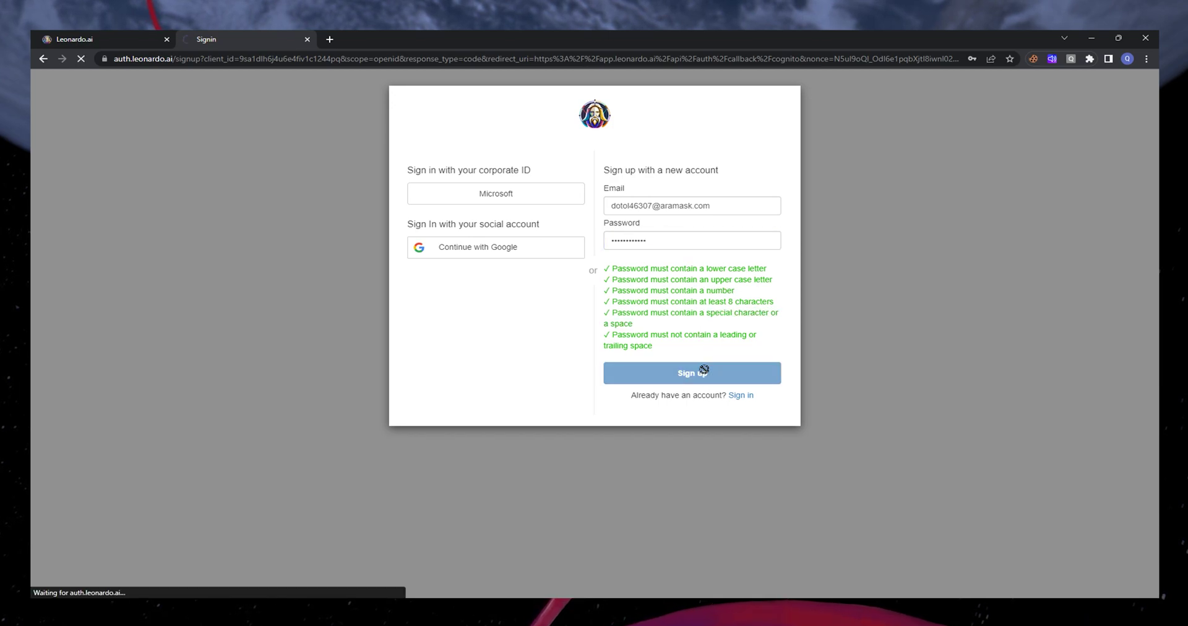
{"action": "left_click", "coordinate": [643, 232]}
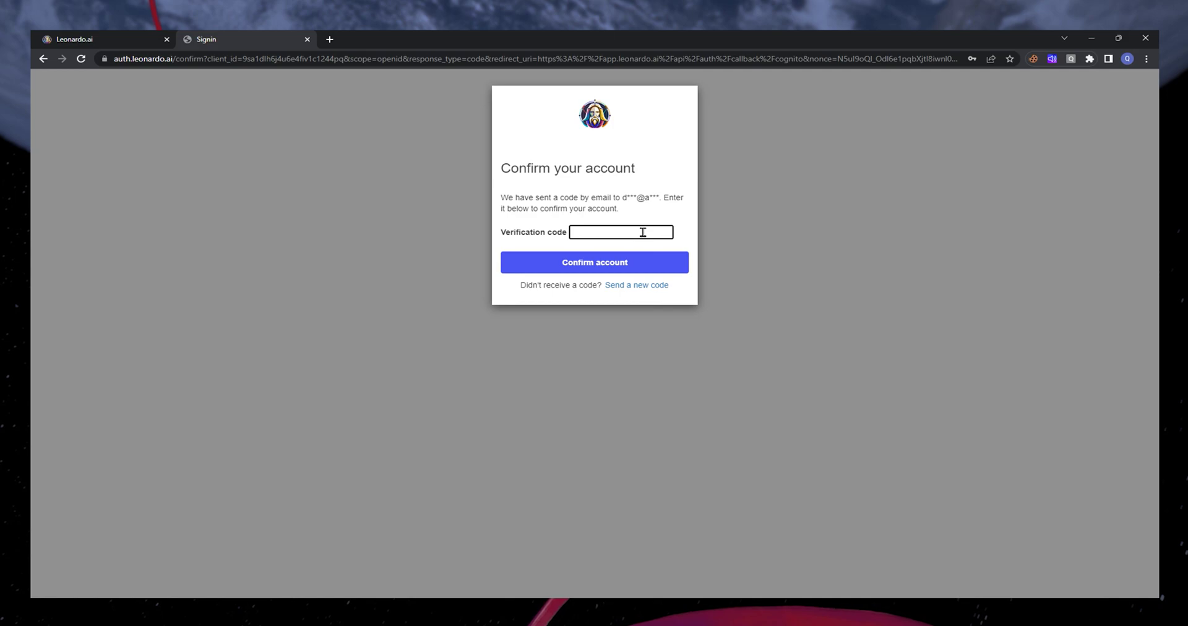
{"action": "left_click", "coordinate": [656, 265]}
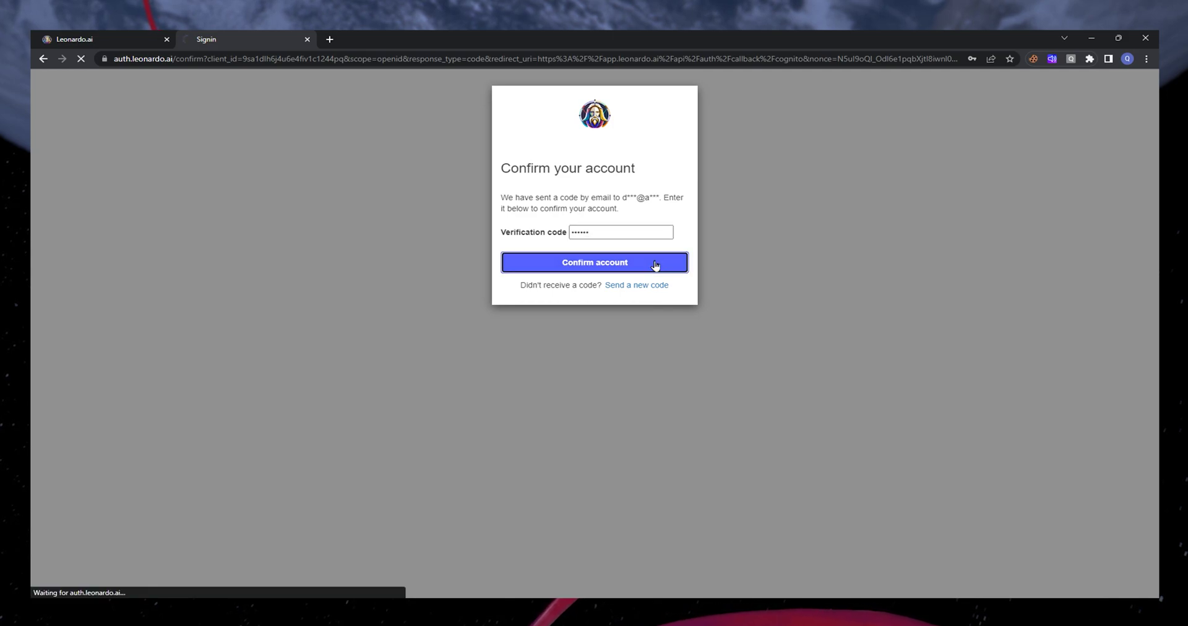
Step: Enter username 'E', pick Art and Fashion interests, allow NSFW, and choose the Consumer role
{"action": "type", "text": "Easytro"}
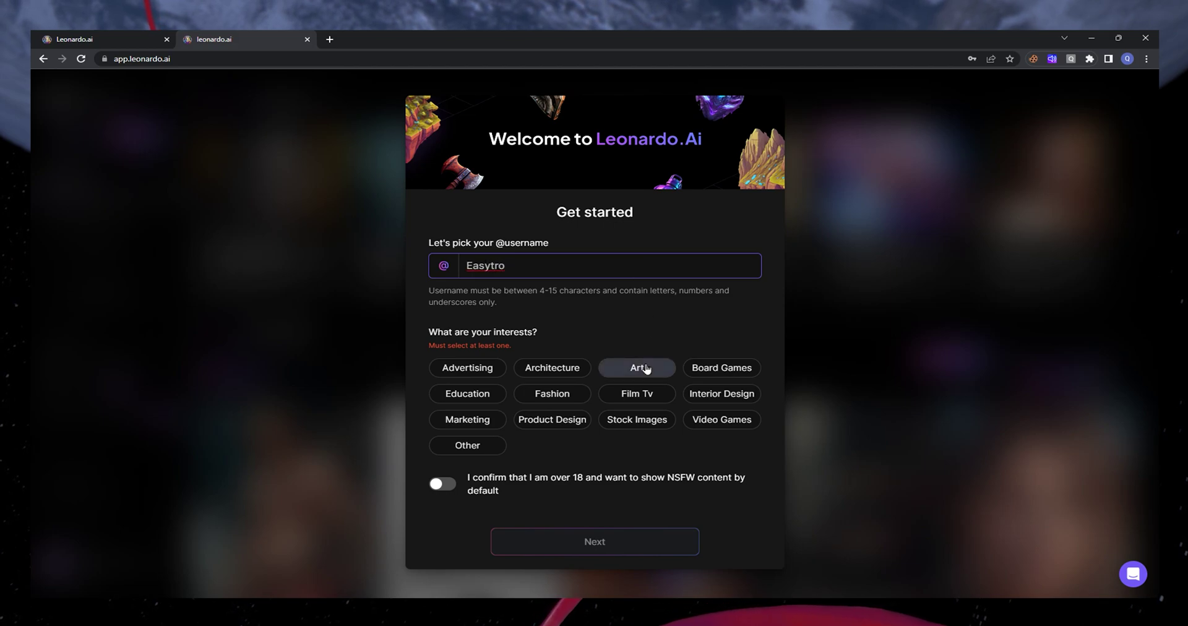
{"action": "left_click", "coordinate": [644, 368]}
{"action": "left_click", "coordinate": [570, 395]}
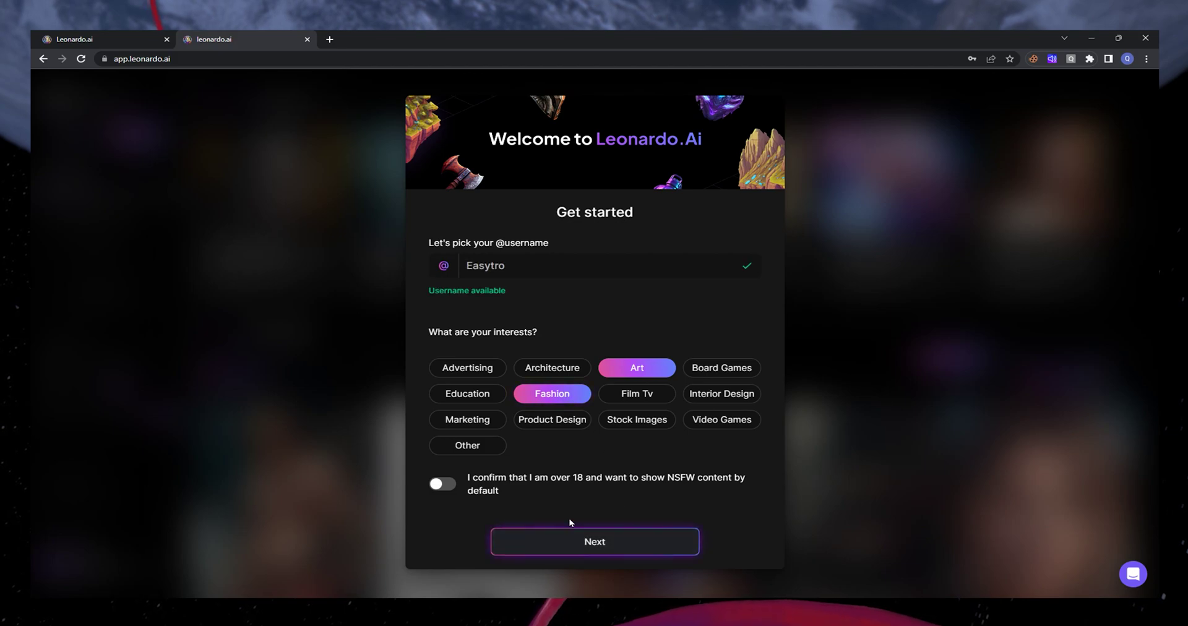
{"action": "left_click", "coordinate": [447, 485]}
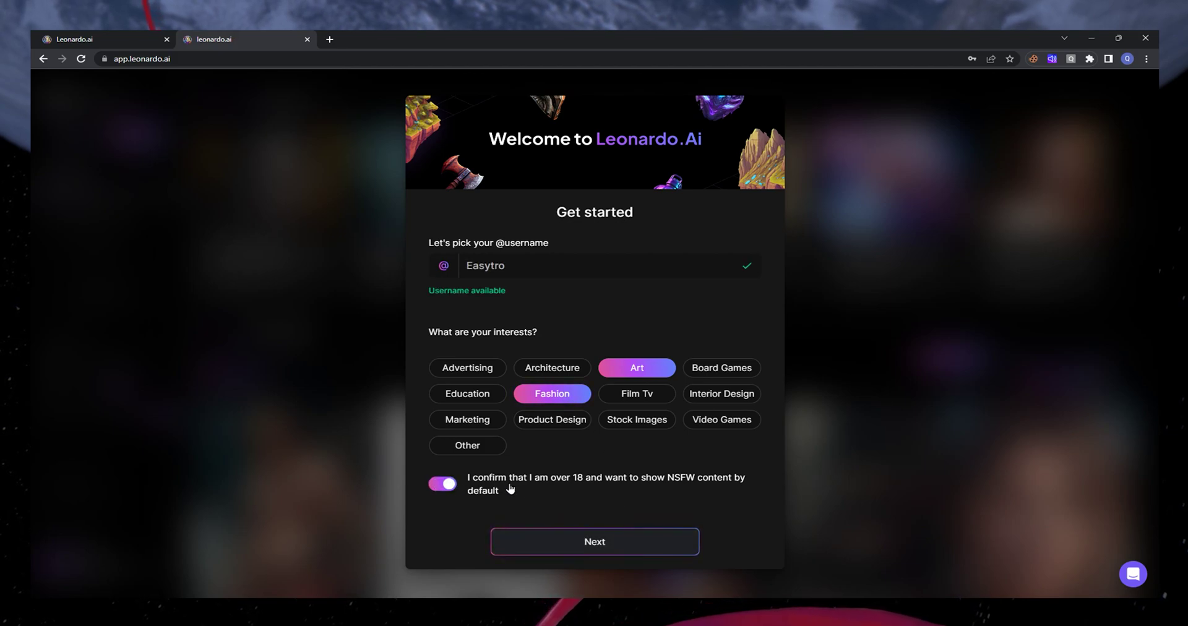
{"action": "left_click", "coordinate": [589, 544]}
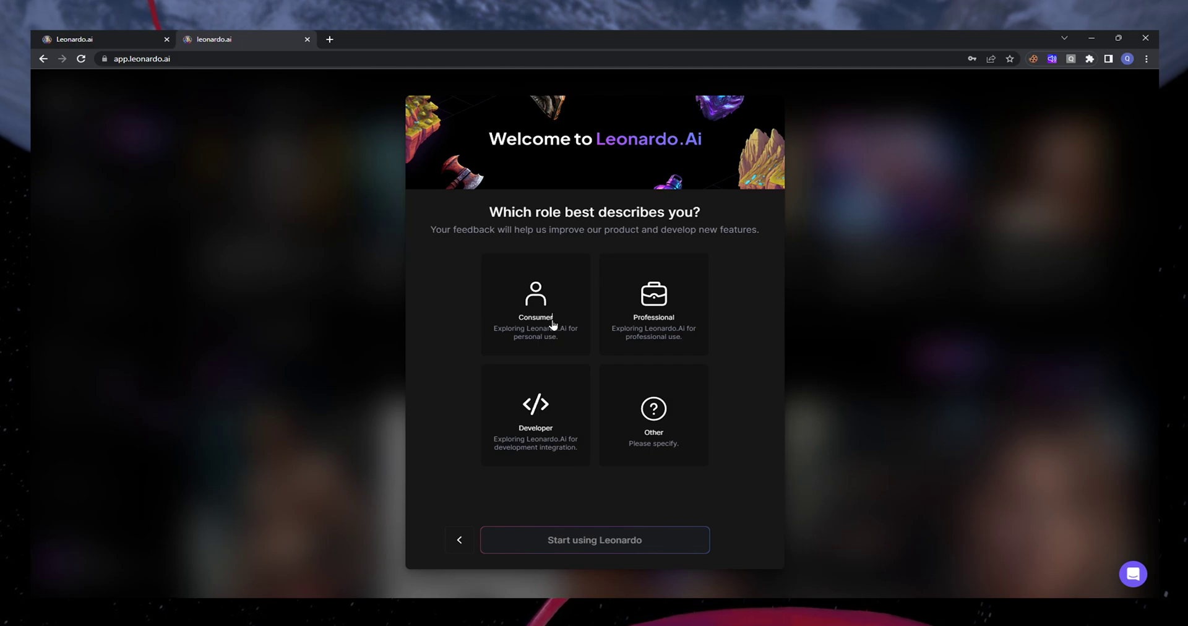
{"action": "left_click", "coordinate": [553, 324]}
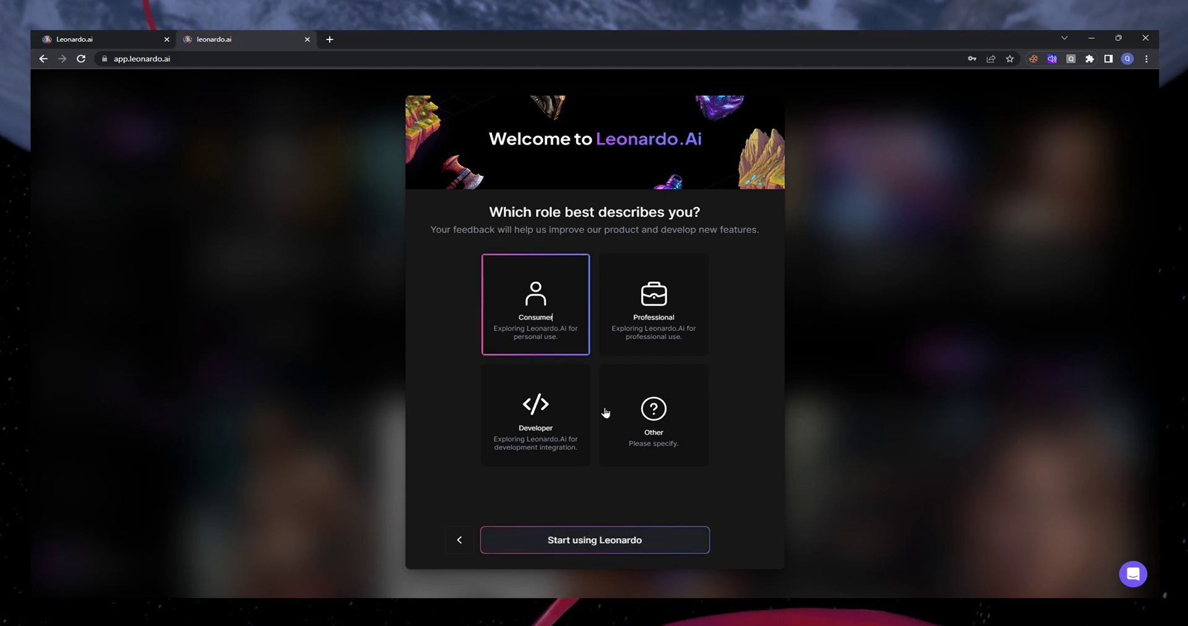
{"action": "left_click", "coordinate": [631, 542]}
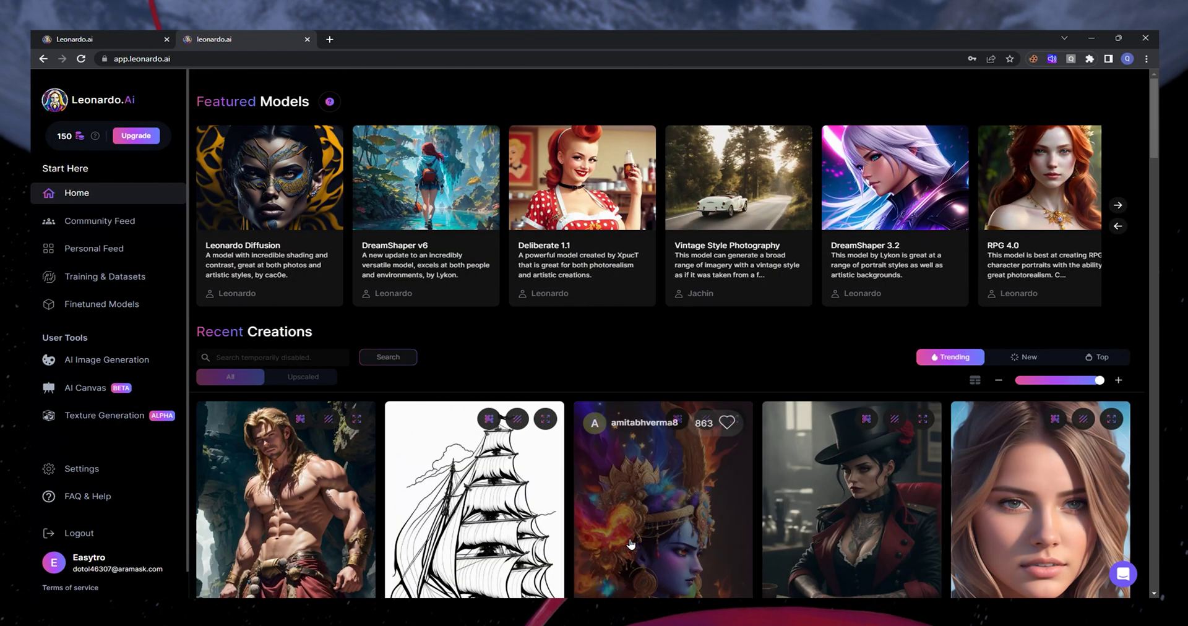
{"action": "scroll", "coordinate": [718, 362], "scroll_direction": "down", "scroll_amount": 2}
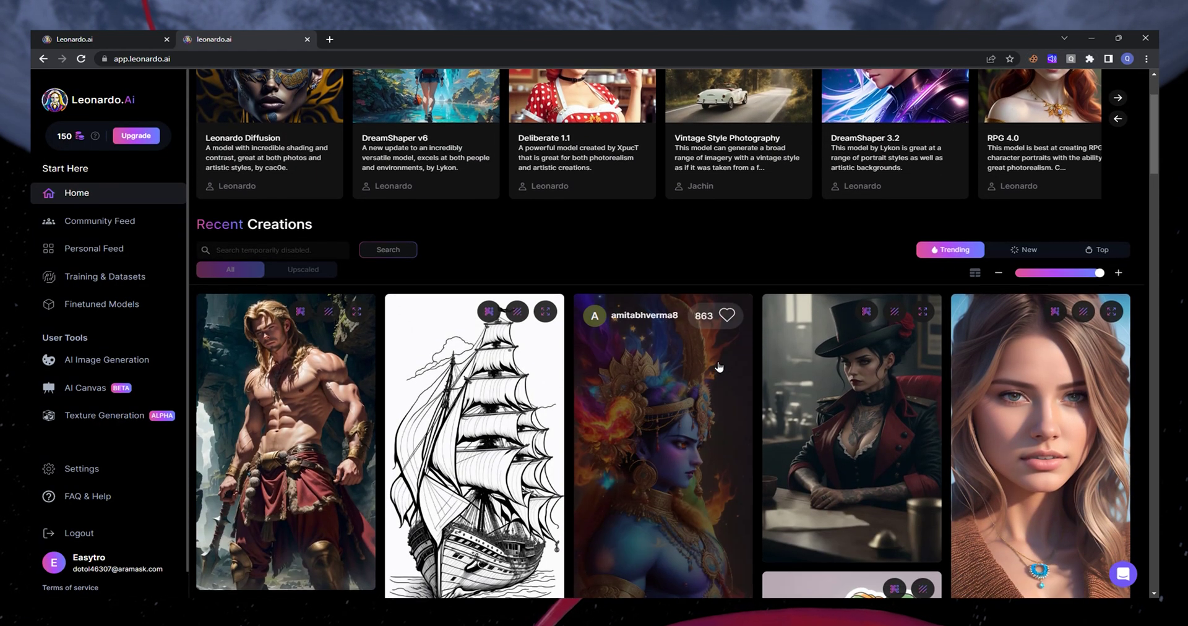
{"action": "scroll", "coordinate": [718, 365], "scroll_direction": "down", "scroll_amount": 3}
{"action": "scroll", "coordinate": [718, 367], "scroll_direction": "down", "scroll_amount": 1}
{"action": "scroll", "coordinate": [718, 367], "scroll_direction": "down", "scroll_amount": 2}
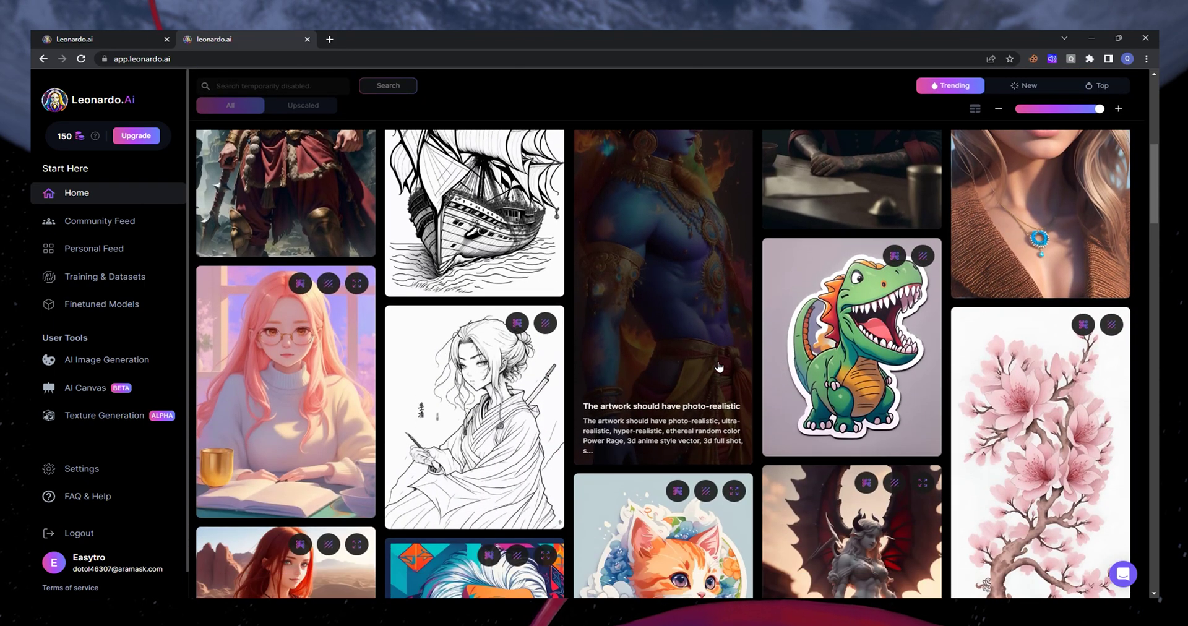
{"action": "scroll", "coordinate": [719, 366], "scroll_direction": "down", "scroll_amount": 3}
{"action": "scroll", "coordinate": [719, 366], "scroll_direction": "down", "scroll_amount": 3}
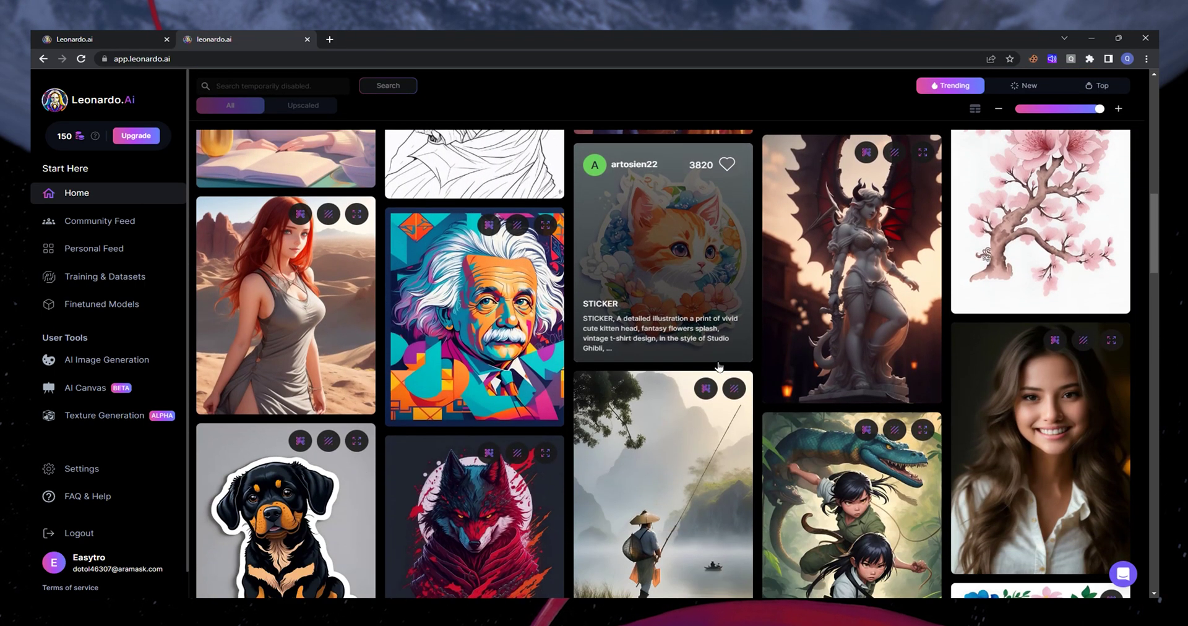
{"action": "scroll", "coordinate": [719, 366], "scroll_direction": "down", "scroll_amount": 3}
{"action": "scroll", "coordinate": [718, 366], "scroll_direction": "down", "scroll_amount": 3}
{"action": "scroll", "coordinate": [718, 366], "scroll_direction": "down", "scroll_amount": 3}
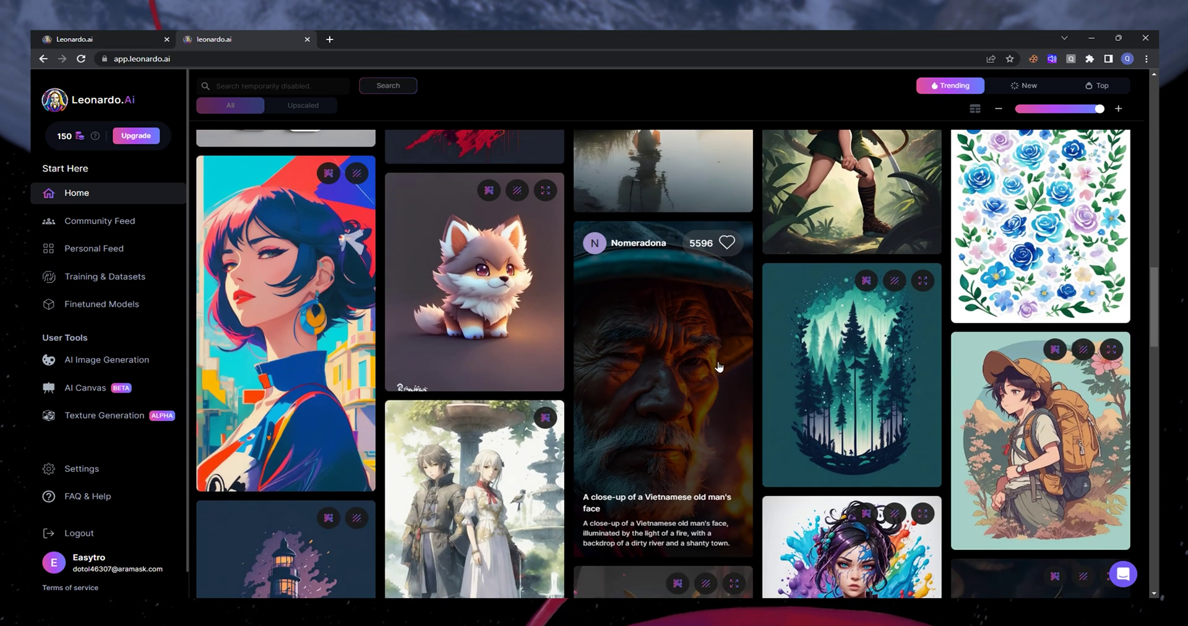
{"action": "scroll", "coordinate": [719, 366], "scroll_direction": "down", "scroll_amount": 1}
{"action": "left_click", "coordinate": [718, 366]}
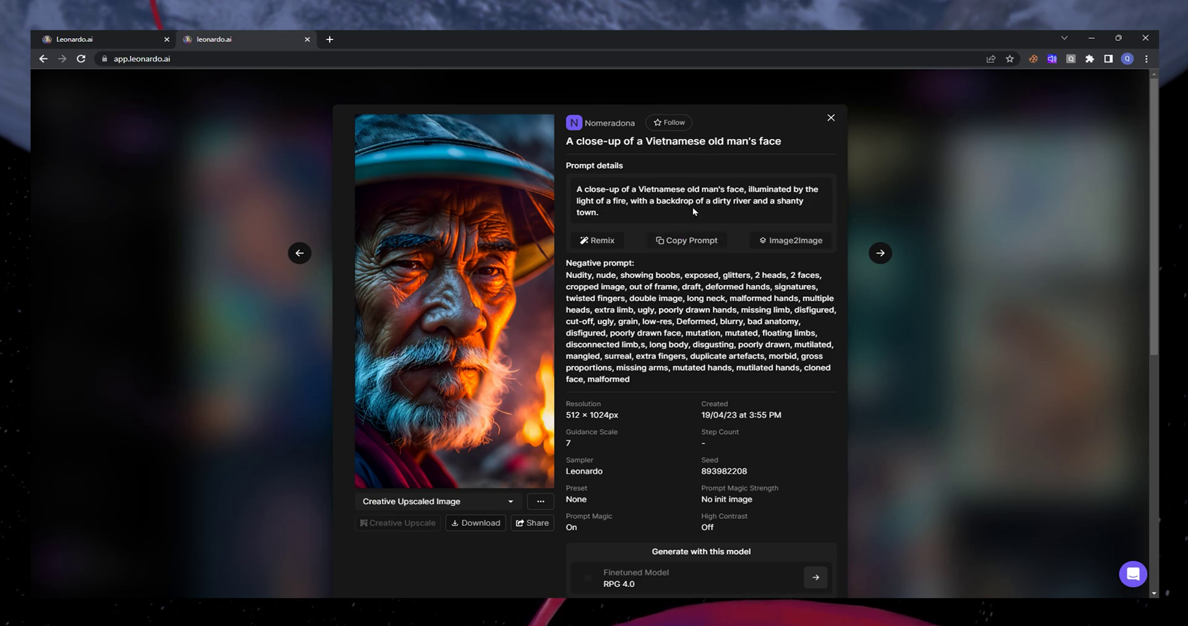
{"action": "left_click", "coordinate": [830, 118]}
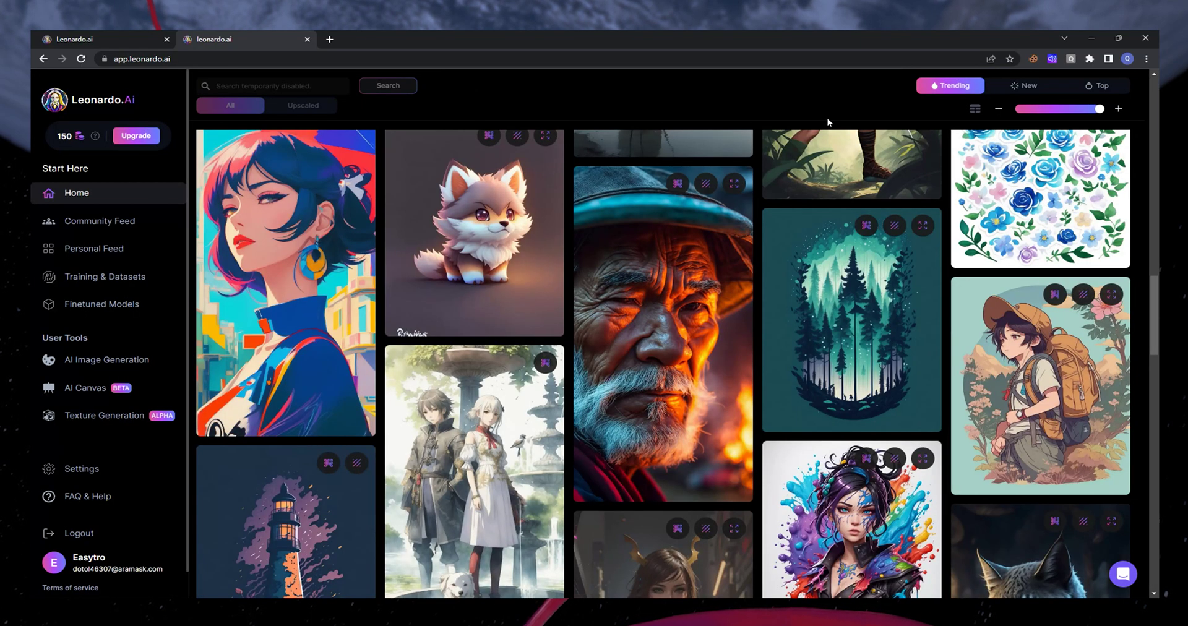
{"action": "left_click", "coordinate": [137, 224]}
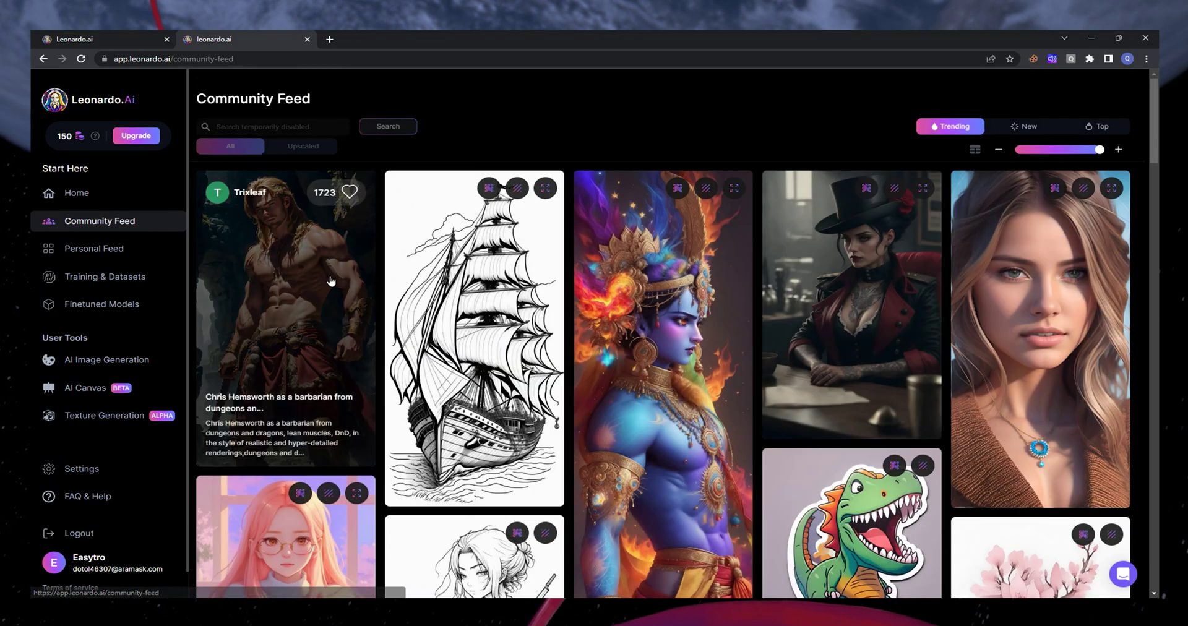
{"action": "scroll", "coordinate": [545, 309], "scroll_direction": "down", "scroll_amount": 1}
{"action": "scroll", "coordinate": [548, 311], "scroll_direction": "down", "scroll_amount": 4}
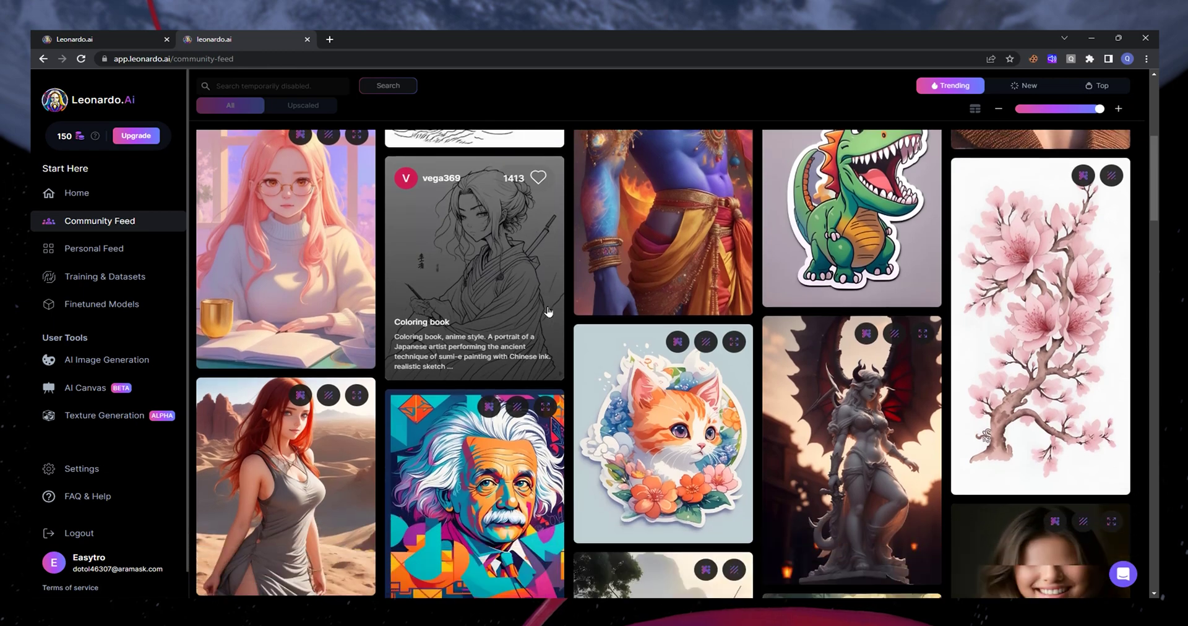
{"action": "scroll", "coordinate": [547, 311], "scroll_direction": "down", "scroll_amount": 2}
{"action": "scroll", "coordinate": [548, 311], "scroll_direction": "down", "scroll_amount": 5}
{"action": "scroll", "coordinate": [547, 312], "scroll_direction": "down", "scroll_amount": 5}
{"action": "scroll", "coordinate": [547, 311], "scroll_direction": "down", "scroll_amount": 3}
{"action": "scroll", "coordinate": [548, 311], "scroll_direction": "down", "scroll_amount": 3}
{"action": "scroll", "coordinate": [548, 311], "scroll_direction": "down", "scroll_amount": 3}
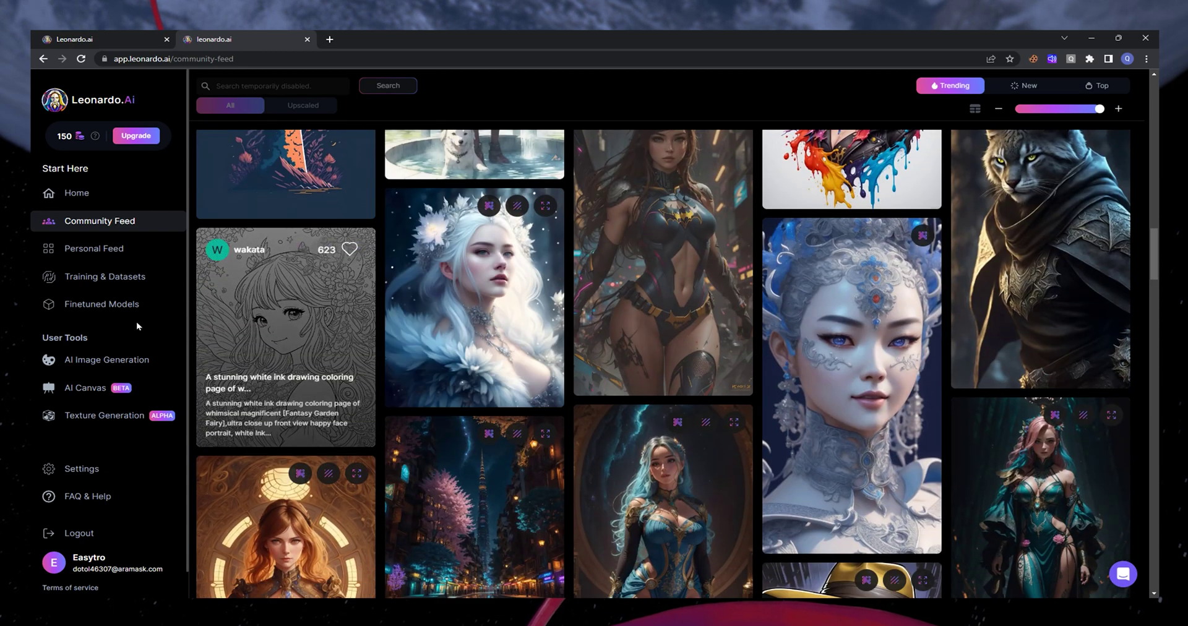
Step: Visit Personal Feed and Training & Datasets, then browse the Finetuned Models gallery
{"action": "left_click", "coordinate": [96, 249]}
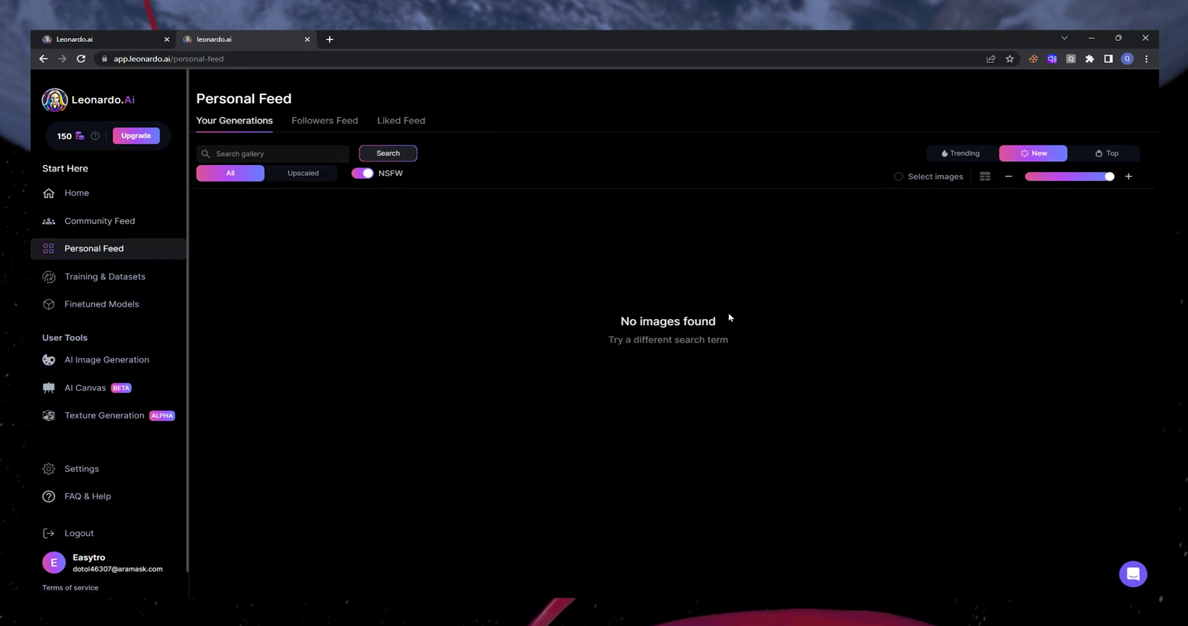
{"action": "left_click", "coordinate": [156, 291]}
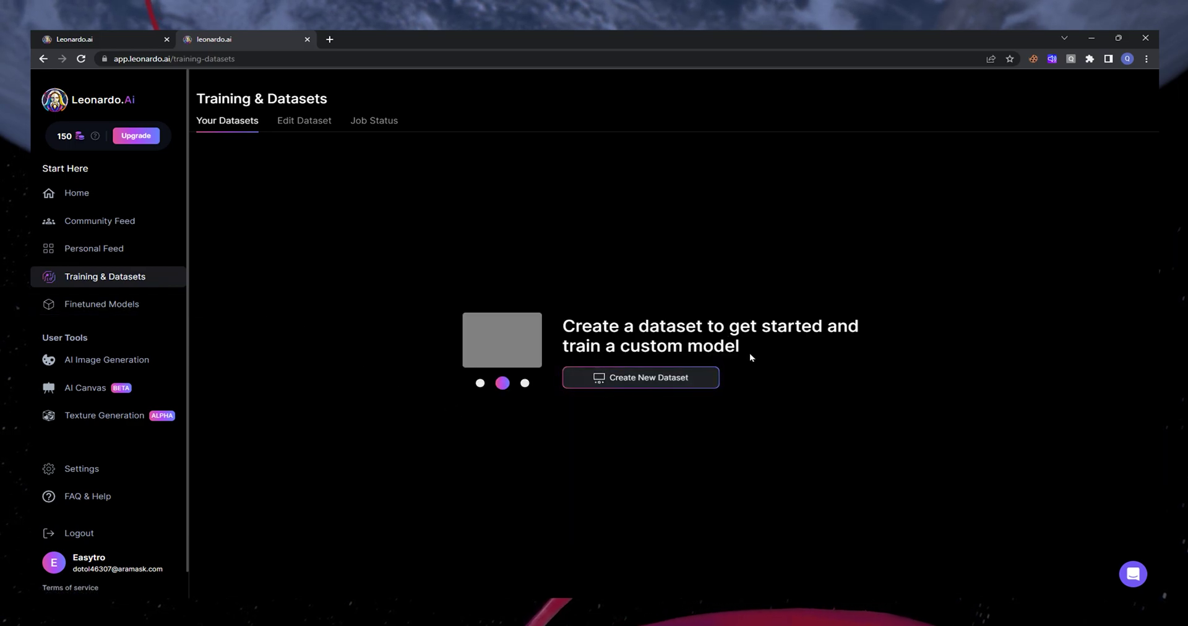
{"action": "left_click", "coordinate": [120, 302]}
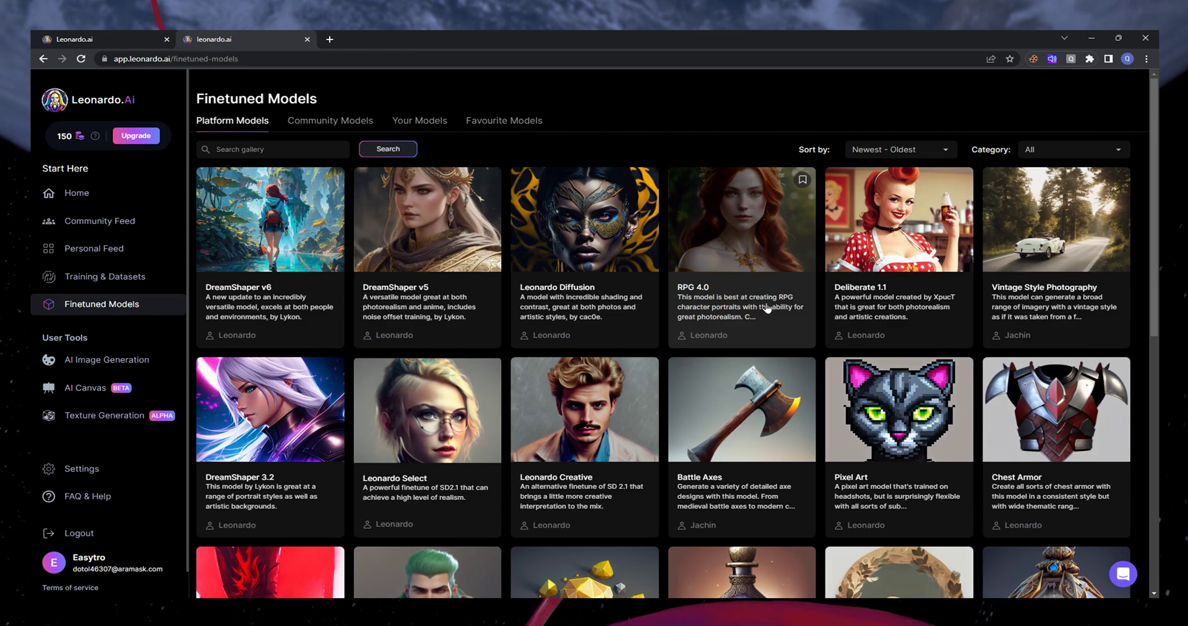
{"action": "scroll", "coordinate": [744, 315], "scroll_direction": "down", "scroll_amount": 3}
{"action": "scroll", "coordinate": [743, 316], "scroll_direction": "down", "scroll_amount": 1}
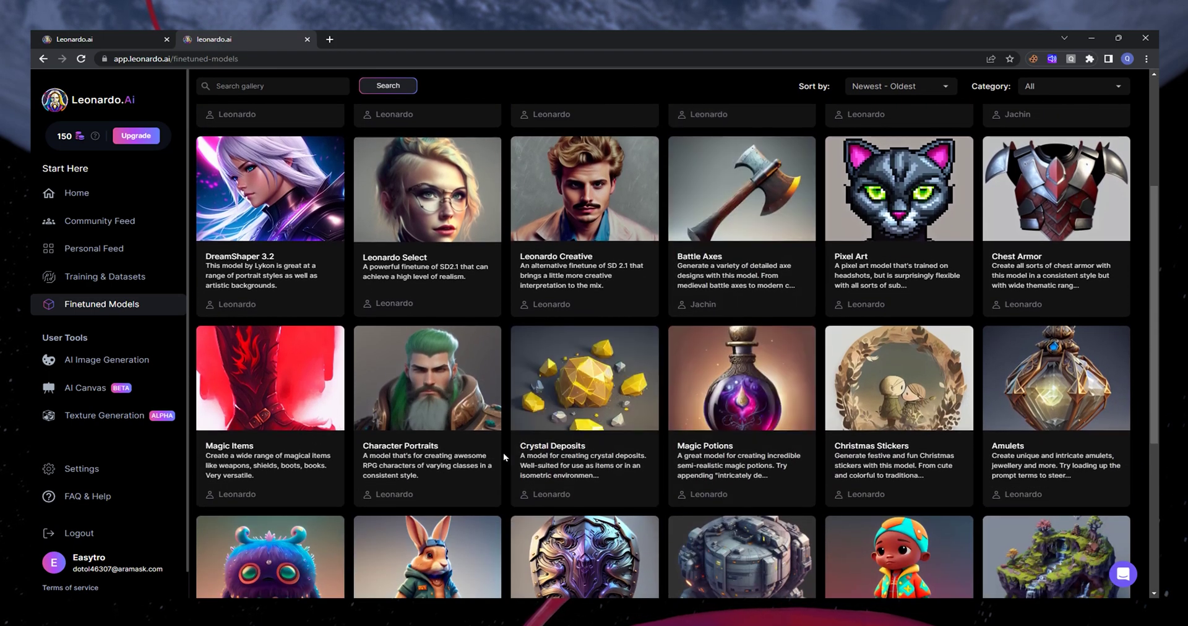
{"action": "scroll", "coordinate": [581, 426], "scroll_direction": "down", "scroll_amount": 3}
{"action": "scroll", "coordinate": [581, 426], "scroll_direction": "up", "scroll_amount": 6}
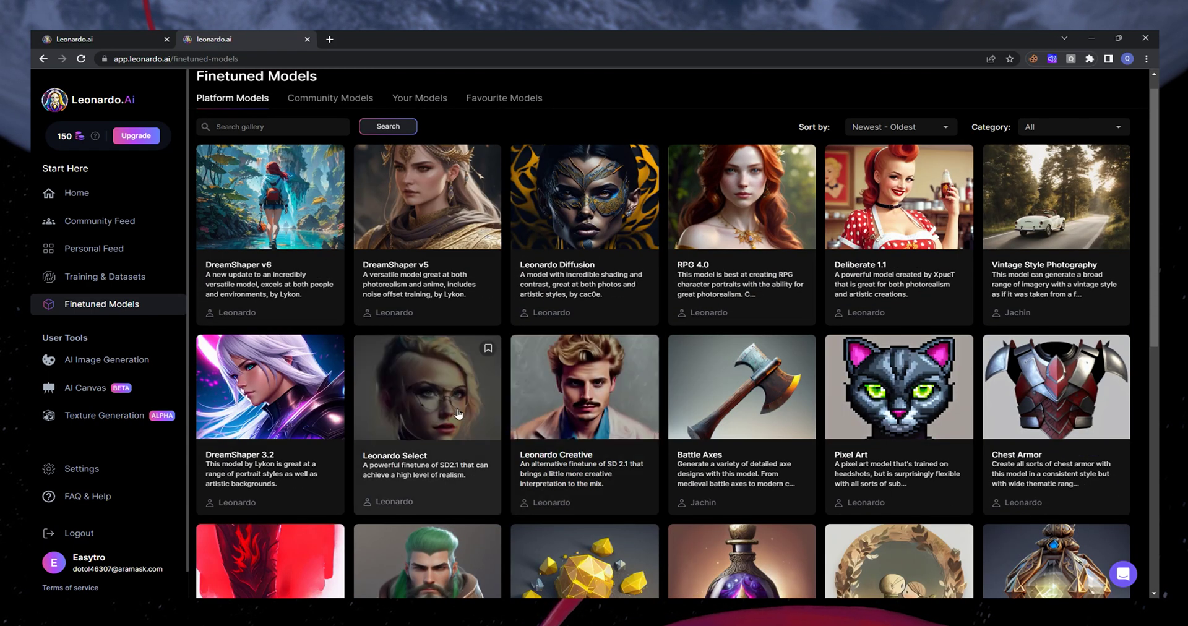
Step: Open AI Image Generation, zoom the page in and review the Leonardo Diffusion settings
{"action": "left_click", "coordinate": [155, 362]}
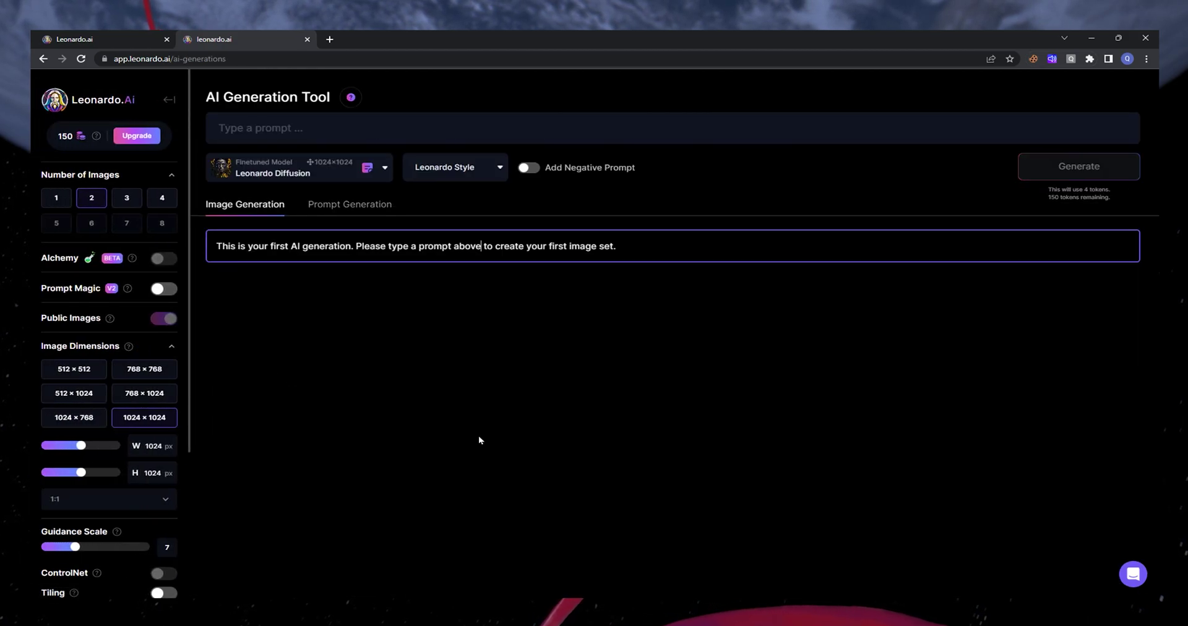
{"action": "key", "text": "ctrl+plus"}
{"action": "key", "text": "ctrl+plus"}
{"action": "key", "text": "ctrl+plus"}
{"action": "key", "text": "ctrl+plus"}
{"action": "key", "text": "ctrl+plus"}
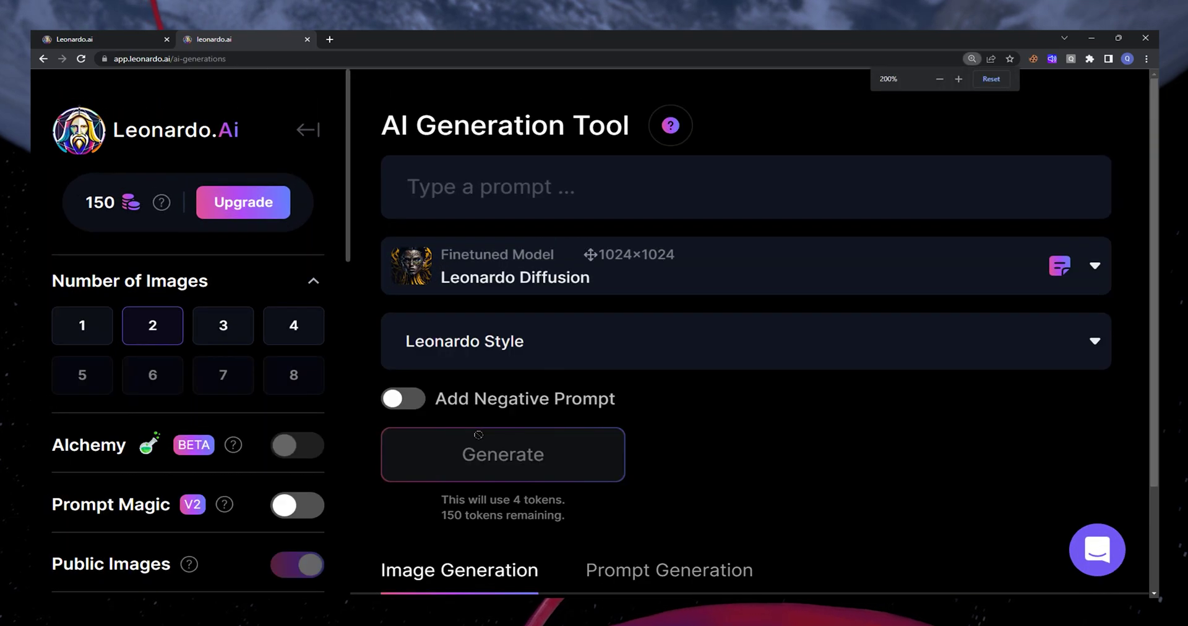
{"action": "left_click", "coordinate": [529, 197]}
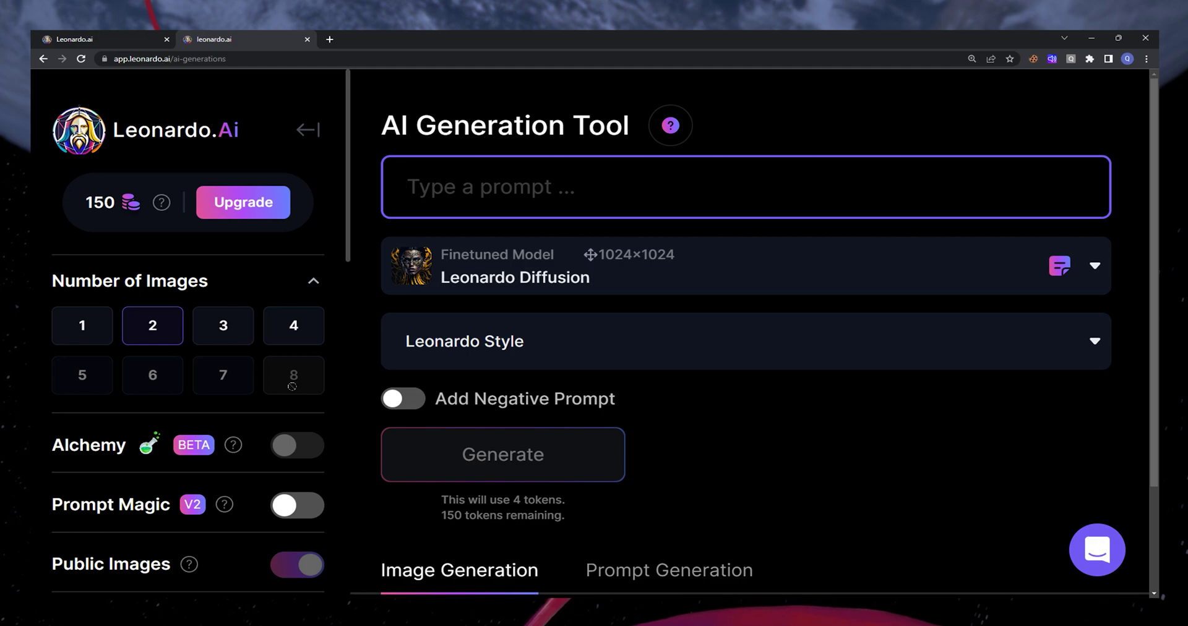
{"action": "scroll", "coordinate": [292, 386], "scroll_direction": "down", "scroll_amount": 1}
{"action": "scroll", "coordinate": [279, 402], "scroll_direction": "down", "scroll_amount": 1}
{"action": "scroll", "coordinate": [259, 421], "scroll_direction": "down", "scroll_amount": 2}
{"action": "scroll", "coordinate": [253, 427], "scroll_direction": "down", "scroll_amount": 1}
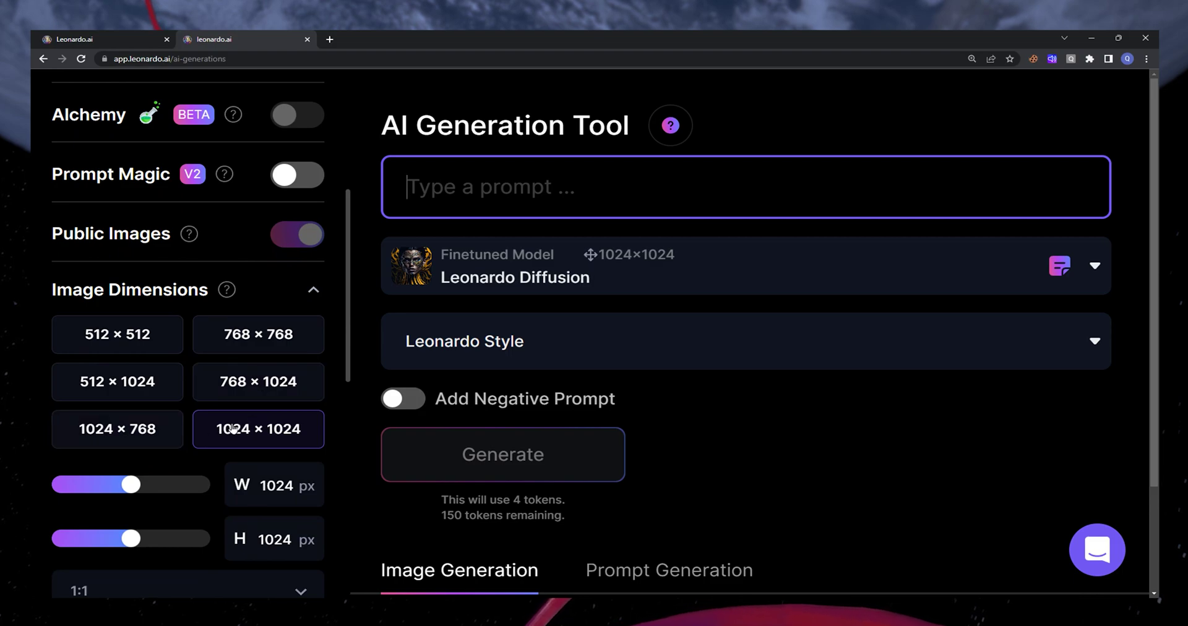
{"action": "scroll", "coordinate": [232, 428], "scroll_direction": "down", "scroll_amount": 2}
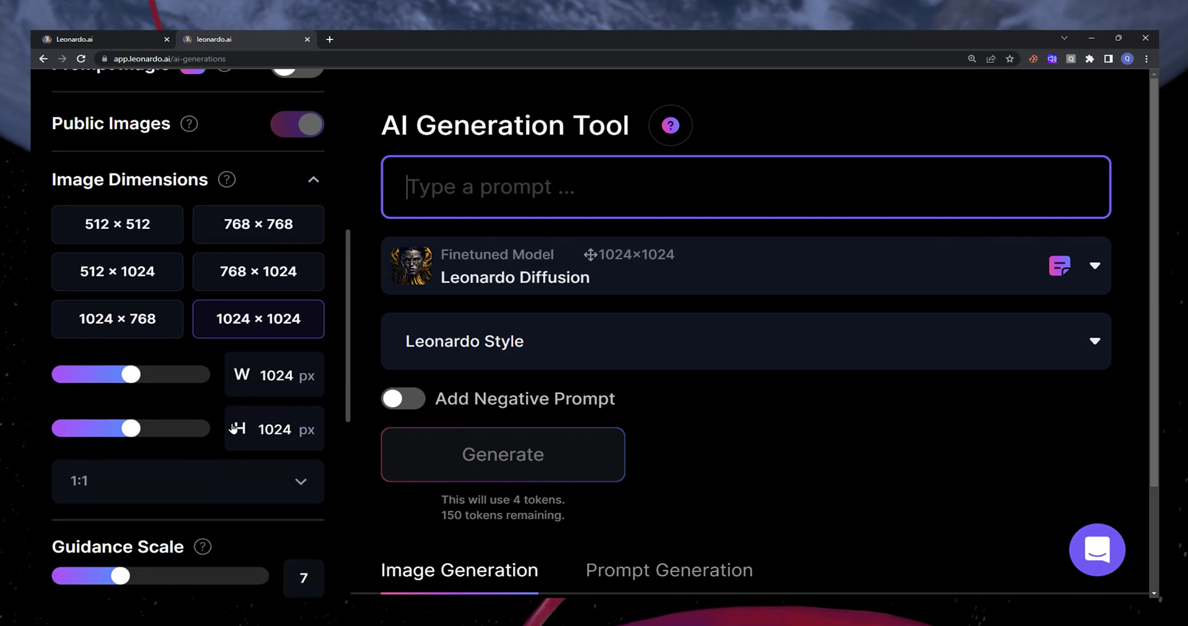
{"action": "scroll", "coordinate": [235, 428], "scroll_direction": "down", "scroll_amount": 3}
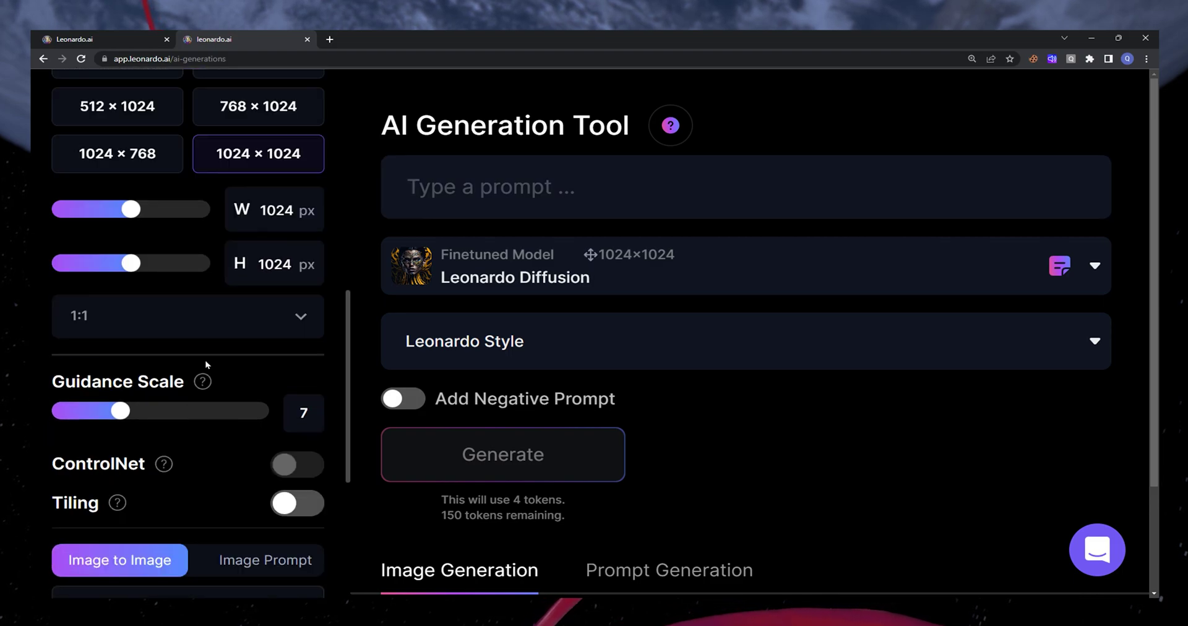
Step: Generate images from the hazel-eyed, brown-haired girl prompt using the Leonardo Creative model
{"action": "left_click", "coordinate": [455, 196]}
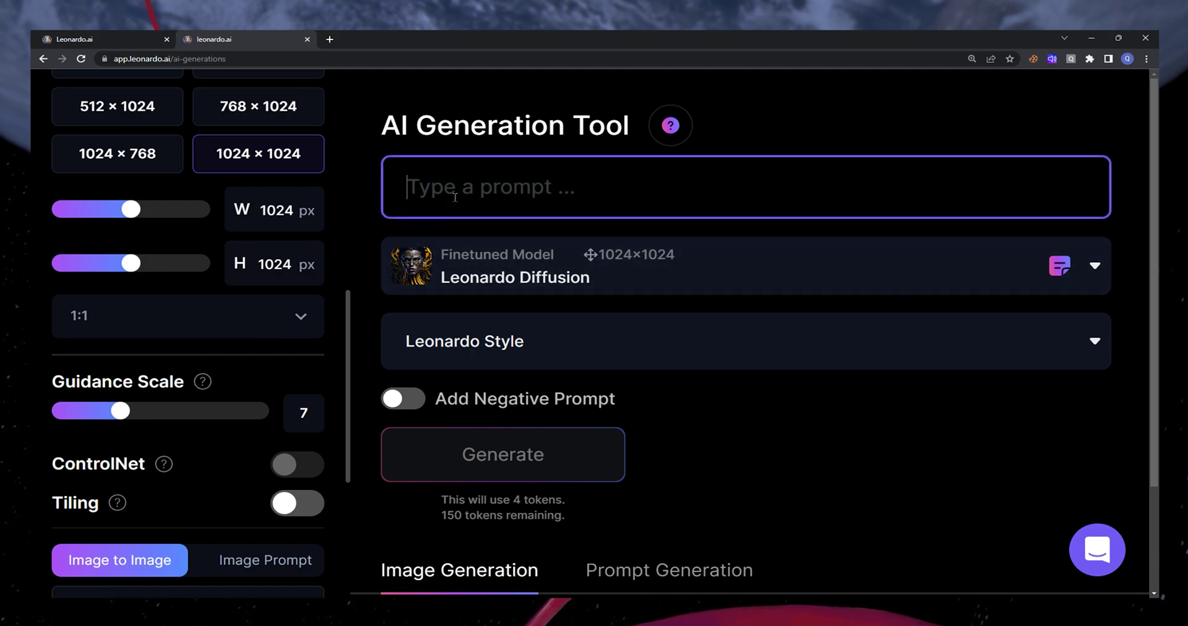
{"action": "type", "text": "A girl with bright hazel eyes, with brown long hair, sitting in a chair, in a short blue shirt"}
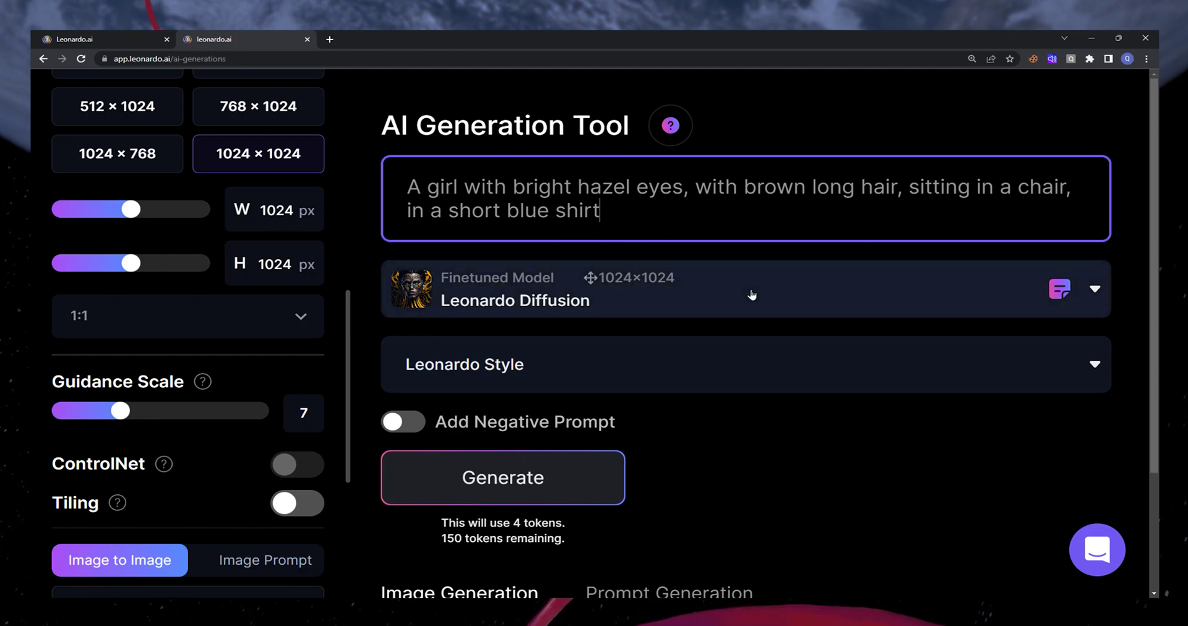
{"action": "left_click", "coordinate": [1095, 290]}
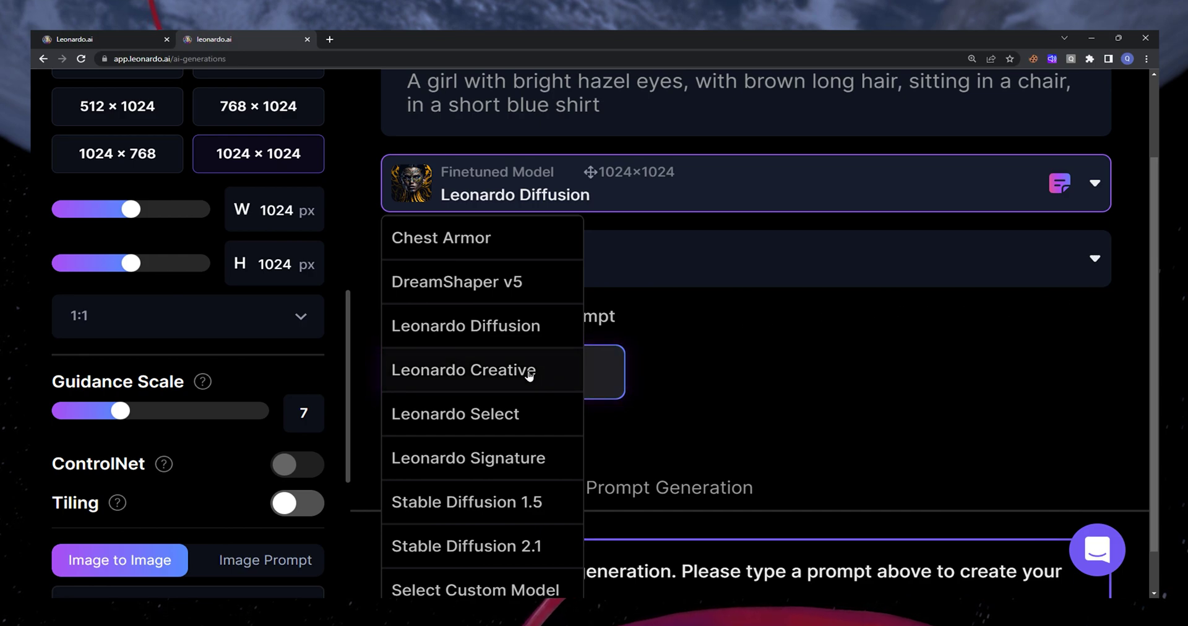
{"action": "left_click", "coordinate": [485, 374]}
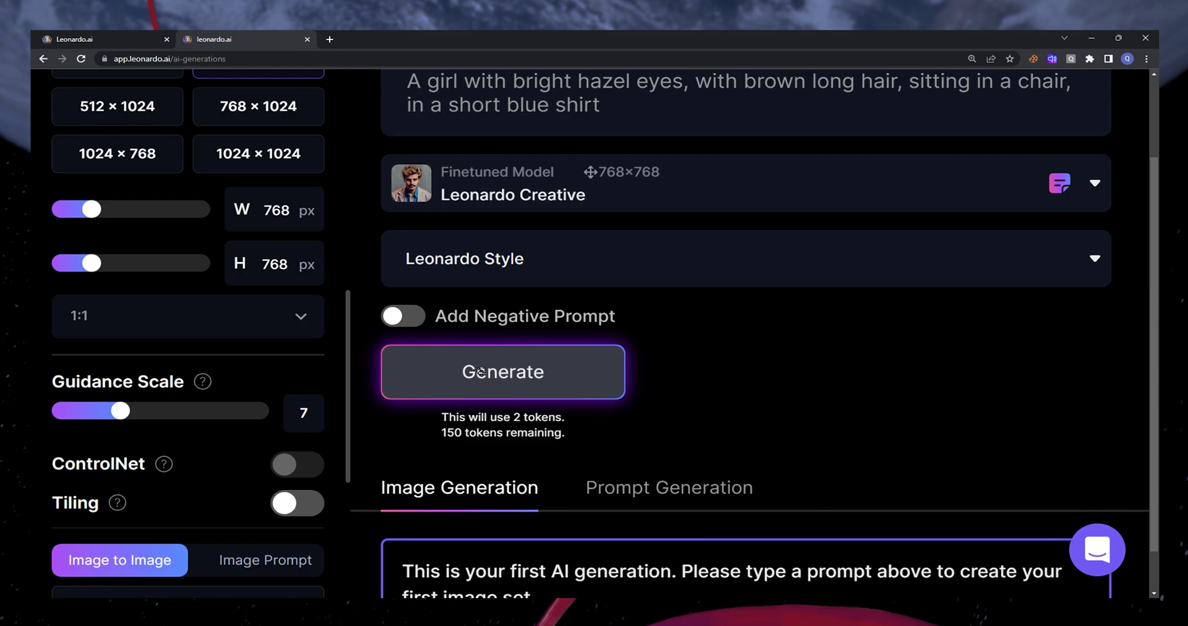
{"action": "left_click", "coordinate": [482, 375]}
{"action": "key", "text": "ctrl+minus"}
{"action": "key", "text": "ctrl+minus"}
{"action": "key", "text": "ctrl+minus"}
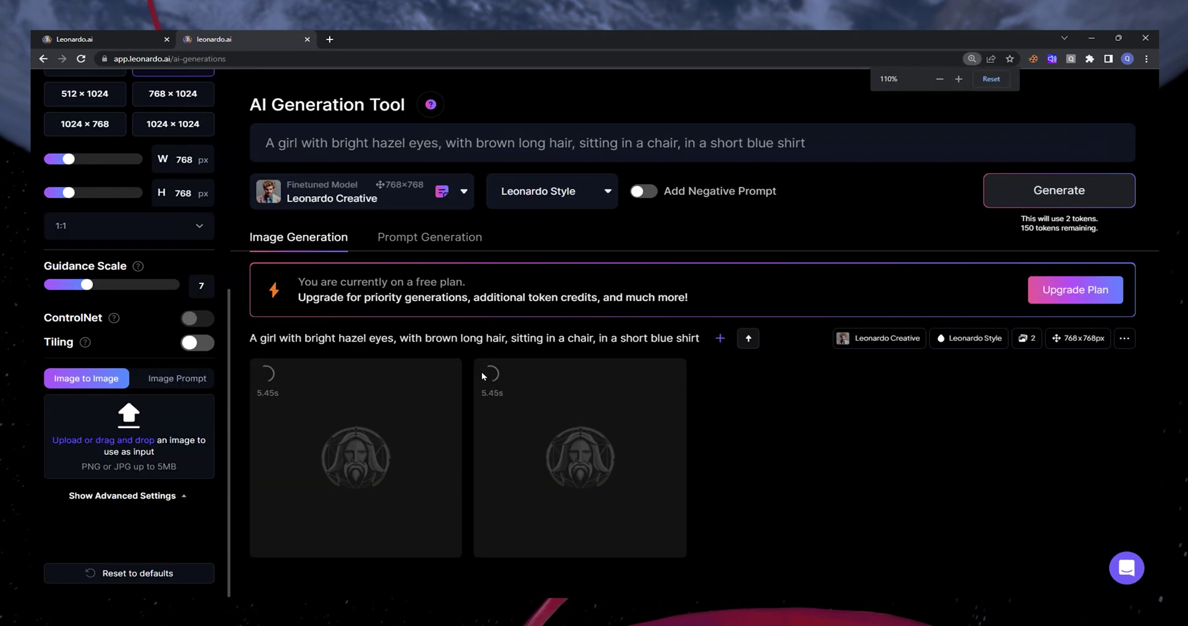
{"action": "key", "text": "ctrl+minus"}
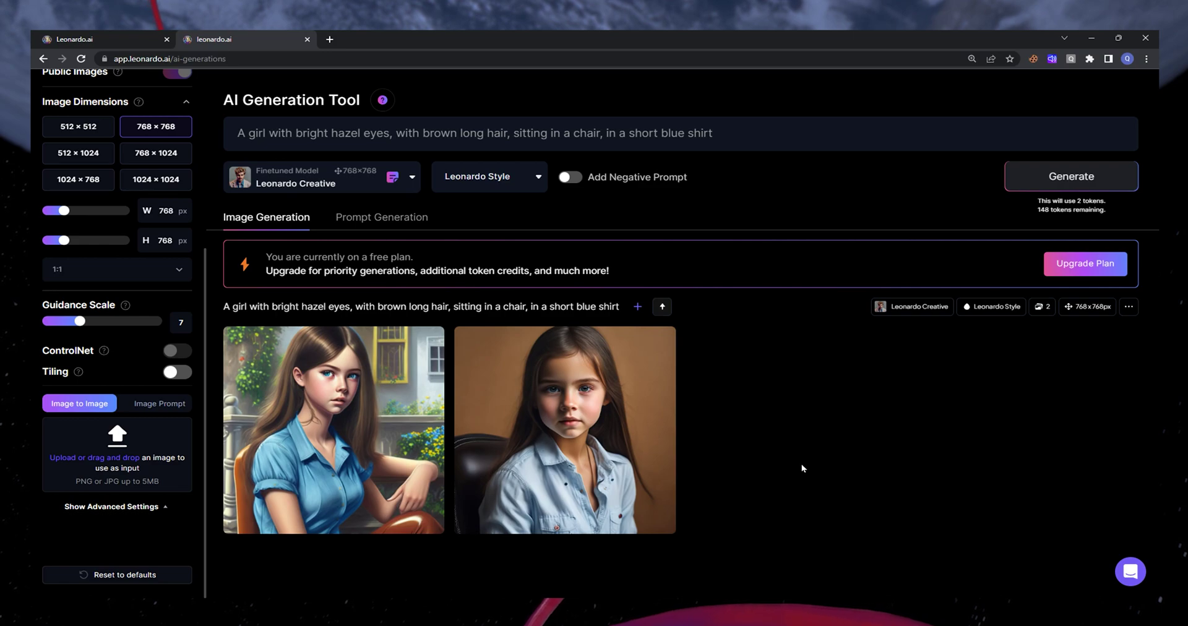
{"action": "key", "text": "ctrl+plus"}
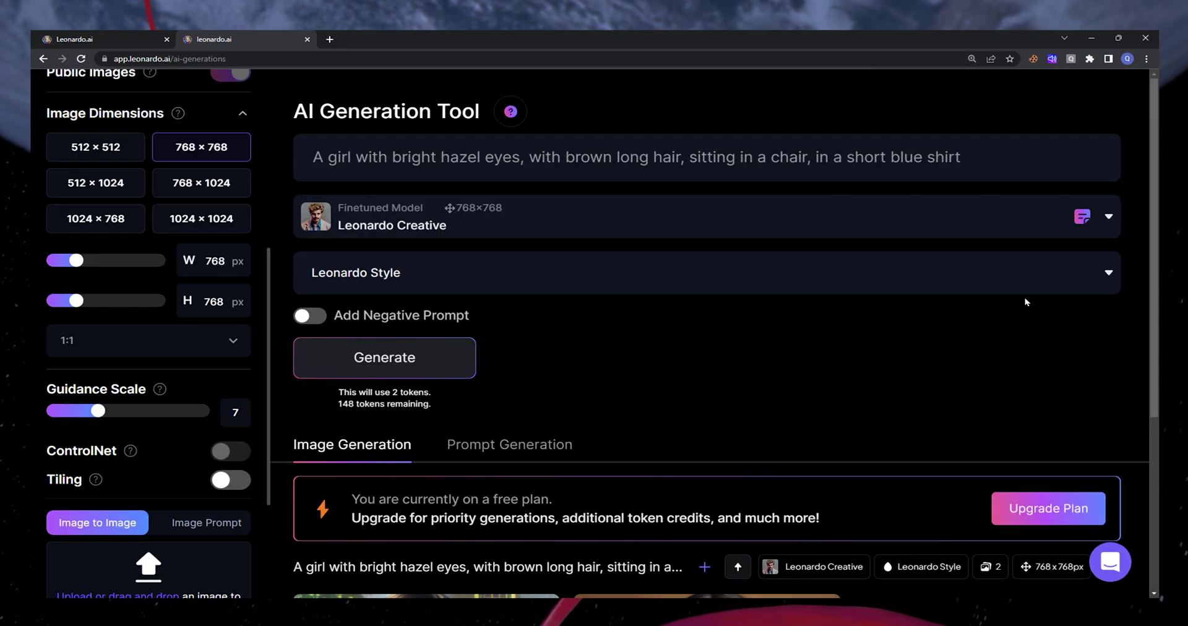
Step: Regenerate the same girl prompt with the Leonardo Diffusion model at 1024×1024
{"action": "left_click", "coordinate": [1108, 215]}
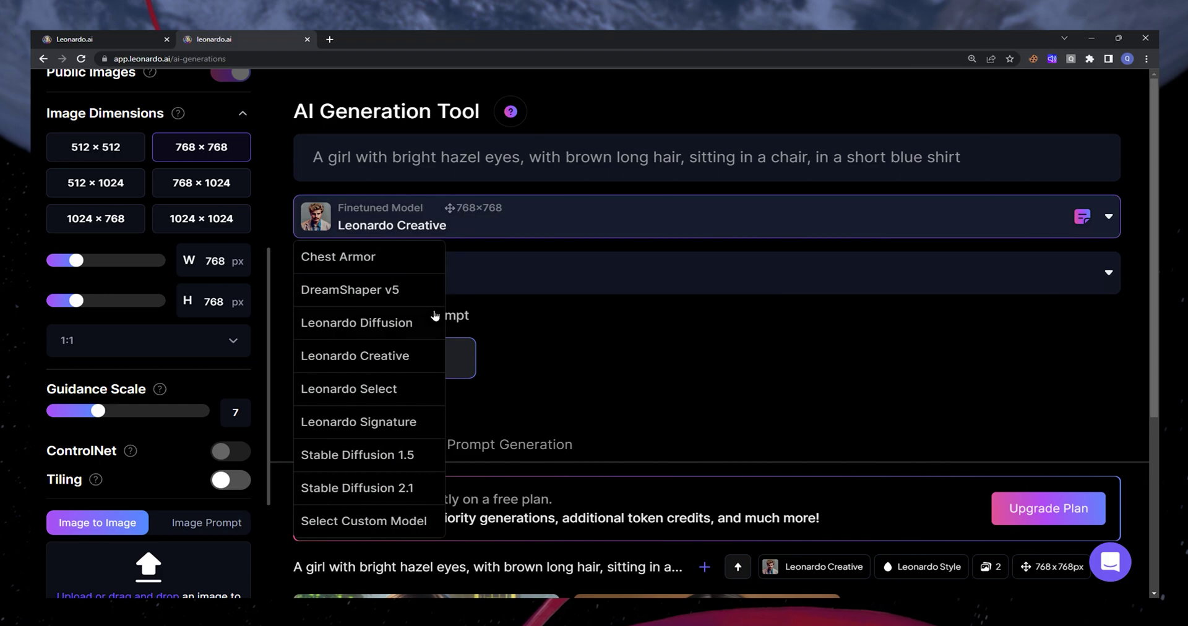
{"action": "left_click", "coordinate": [433, 320]}
{"action": "left_click", "coordinate": [440, 360]}
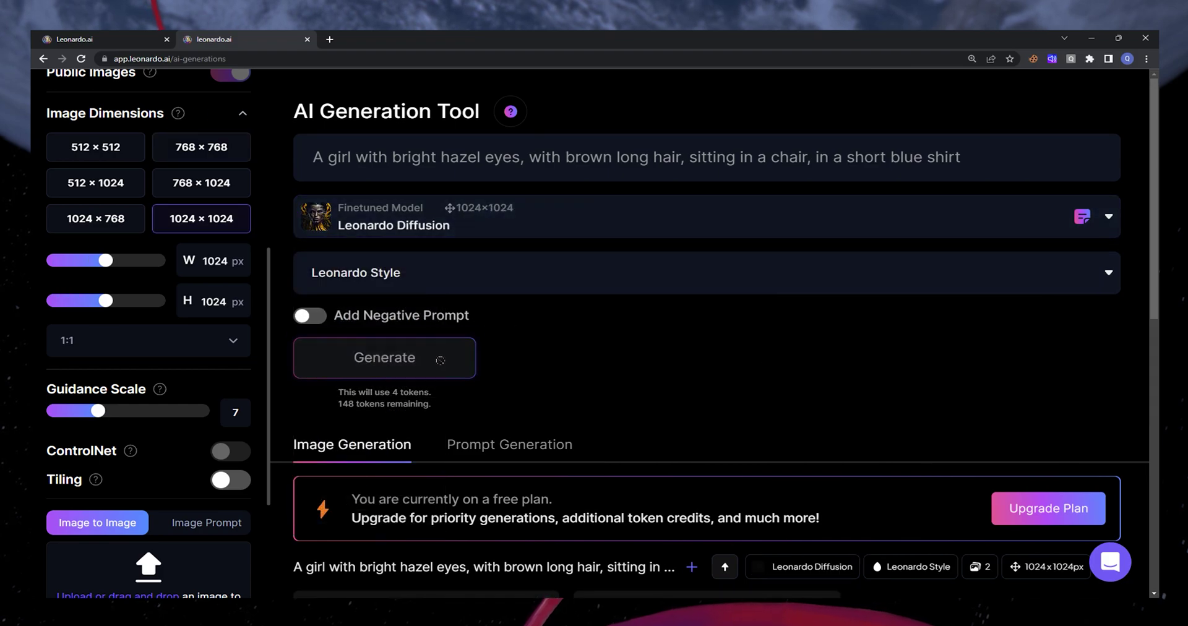
{"action": "key", "text": "ctrl+minus"}
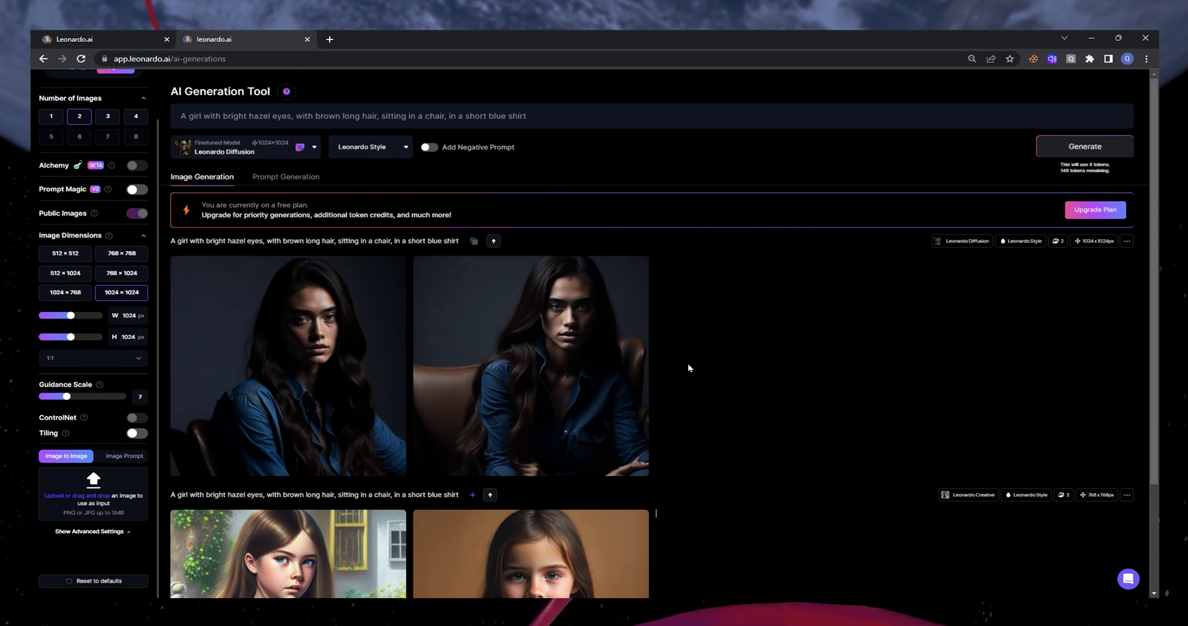
Step: Replace the prompt with the pasted blue-gemmed warrior sword description and generate two images
{"action": "key", "text": "ctrl+plus"}
{"action": "key", "text": "ctrl+plus"}
{"action": "key", "text": "ctrl+plus"}
{"action": "key", "text": "ctrl+plus"}
{"action": "key", "text": "ctrl+plus"}
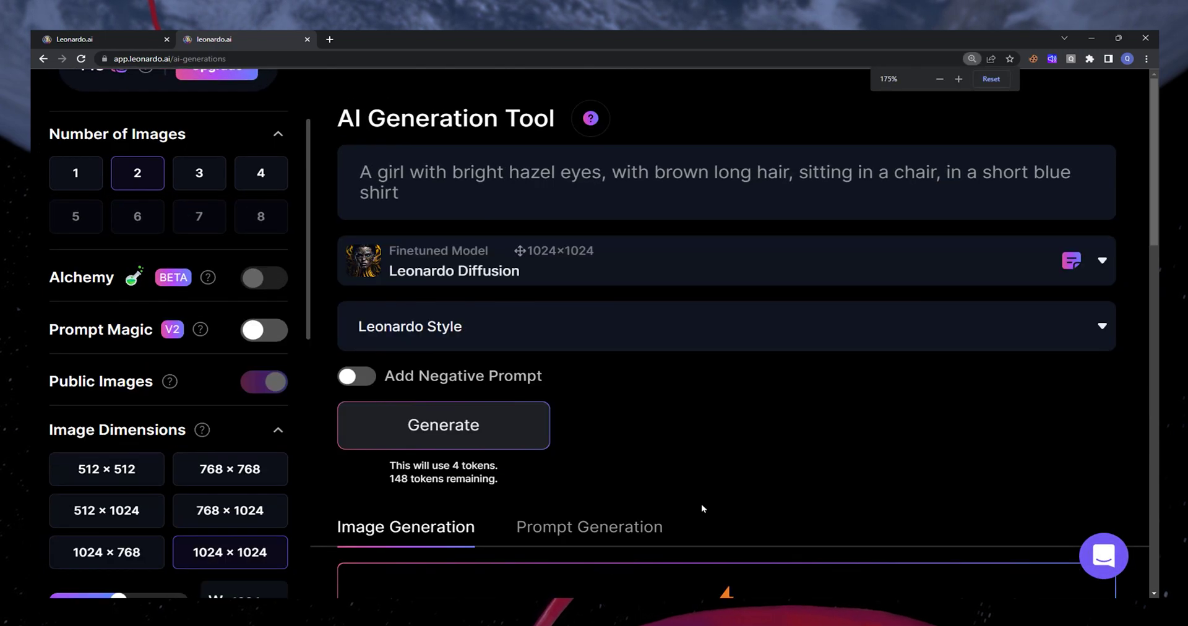
{"action": "left_click", "coordinate": [644, 180]}
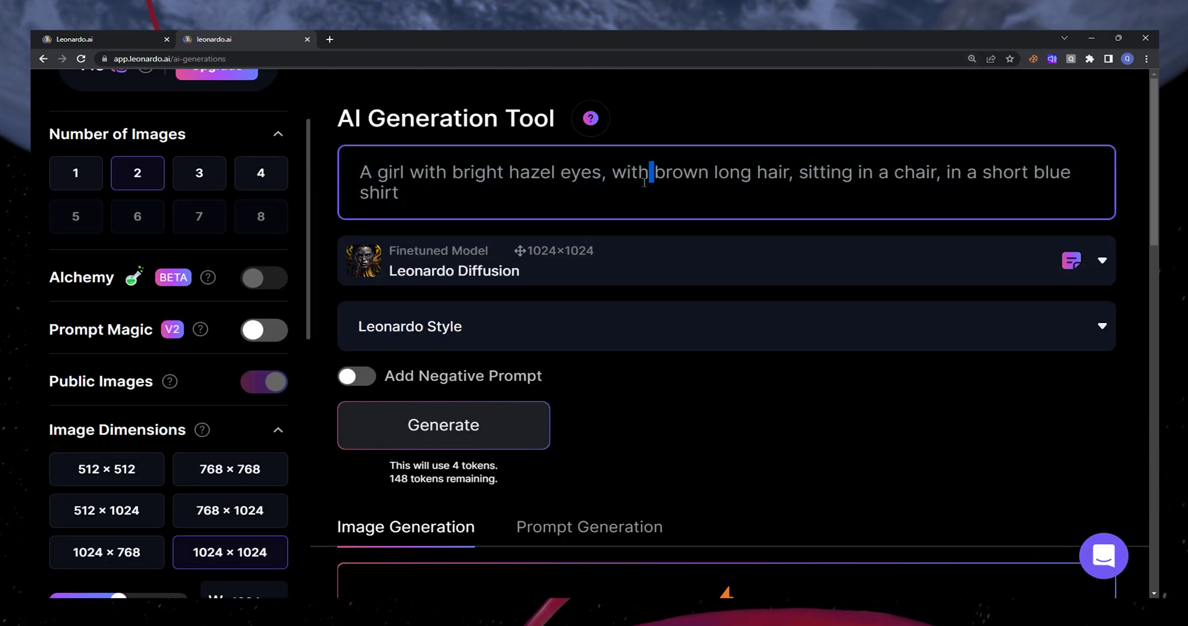
{"action": "key", "text": "ctrl+a"}
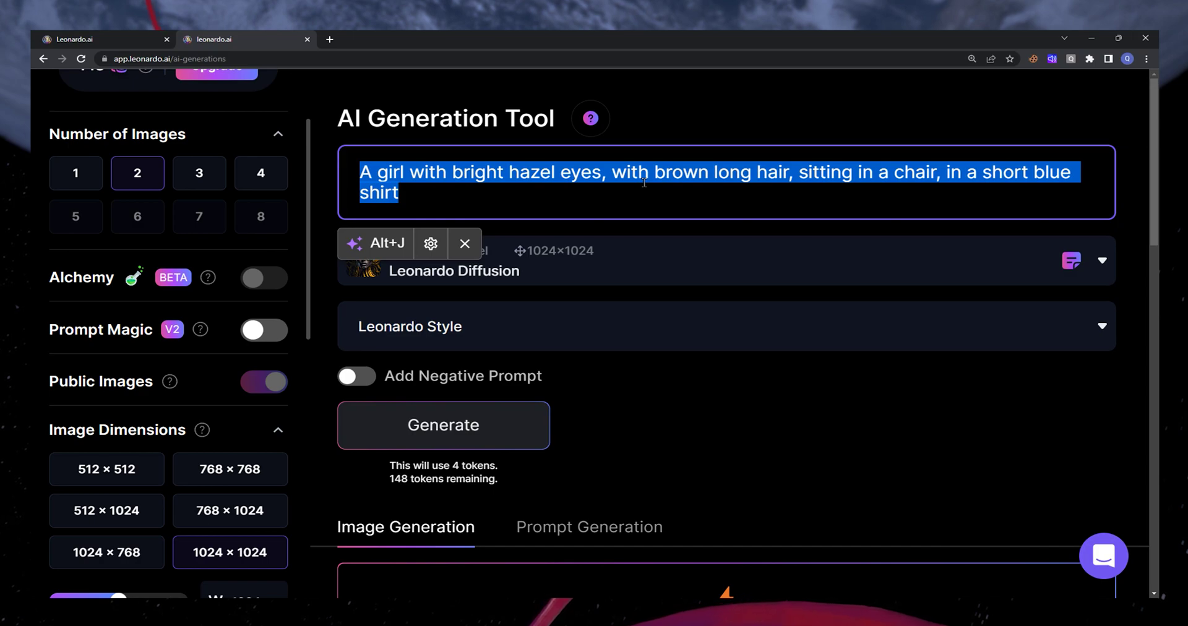
{"action": "type", "text": "A long shiny warrior sword with a brown handle and blue gems in it."}
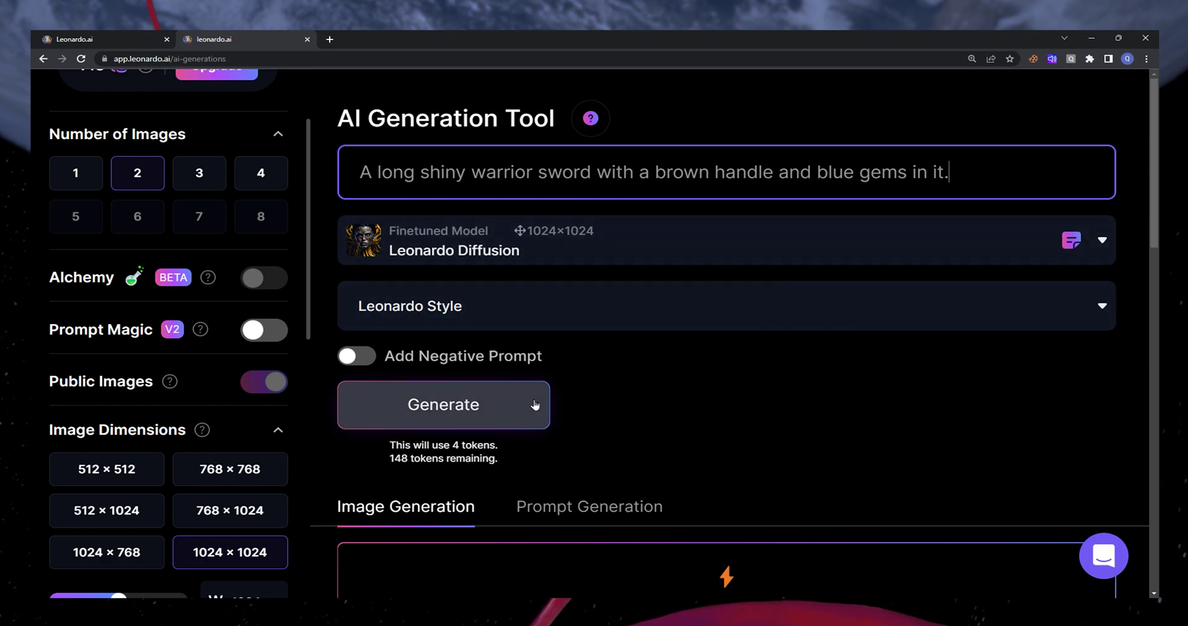
{"action": "left_click", "coordinate": [499, 401]}
{"action": "key", "text": "ctrl+0"}
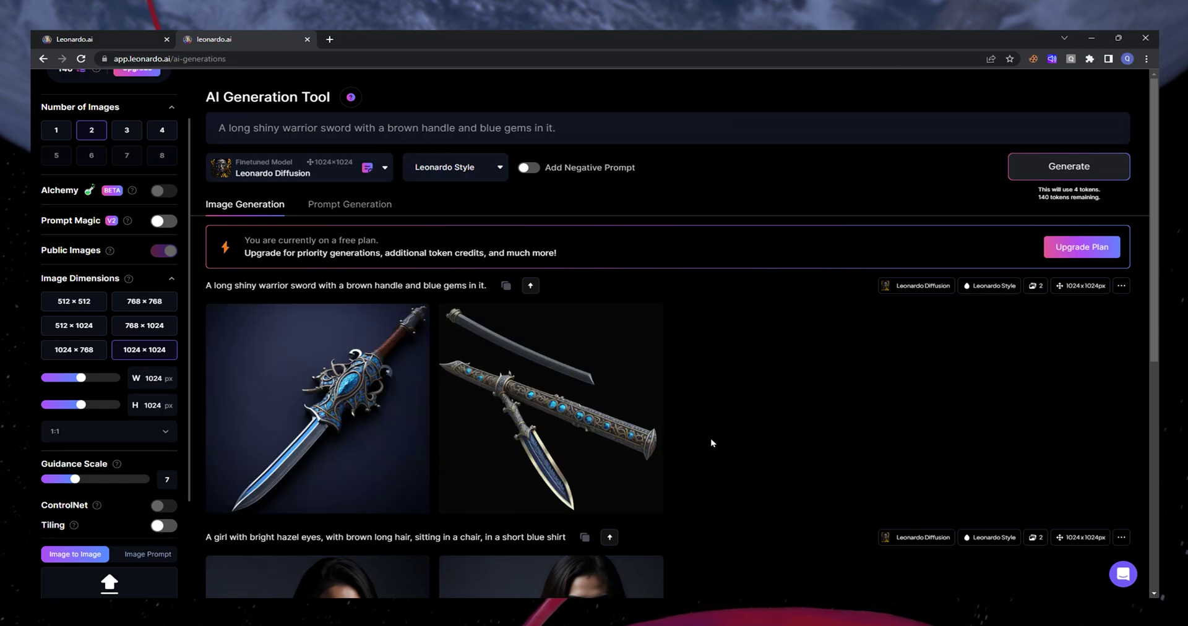
Step: Open the first sword image in the full-size viewer
{"action": "left_click", "coordinate": [350, 439]}
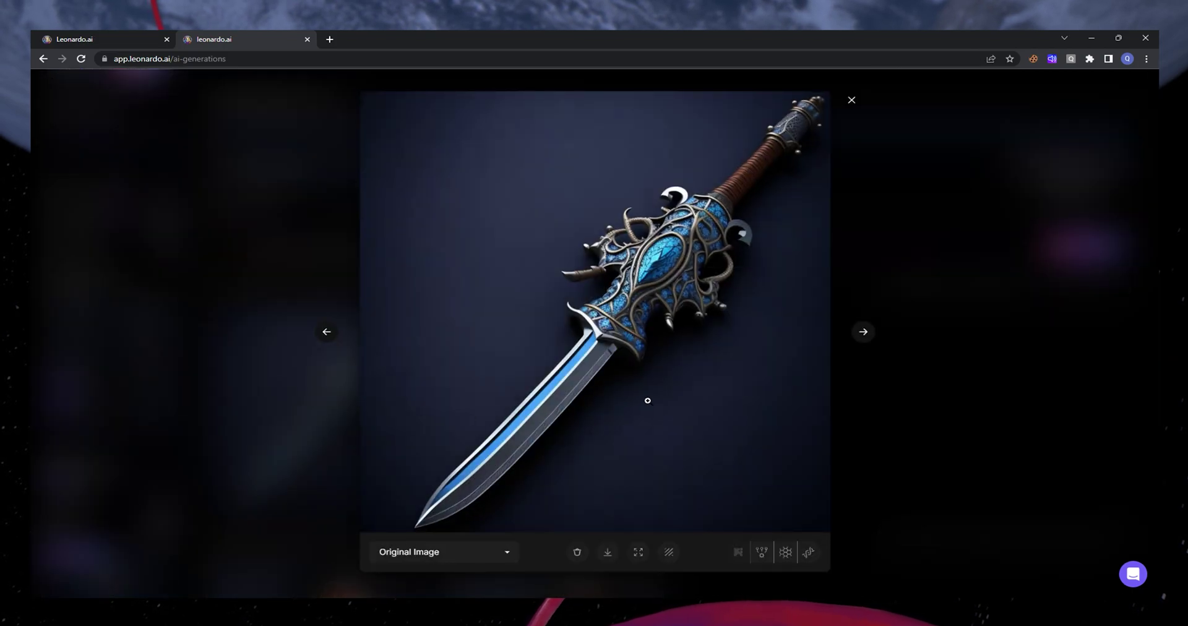